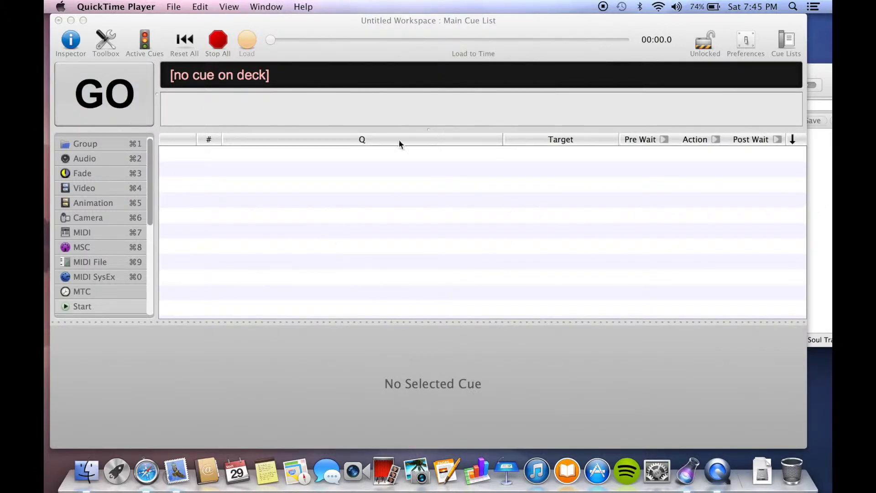
Add the Old School Soul Track mp3 as audio cue 1, test-play it, then Stop All
click(823, 250)
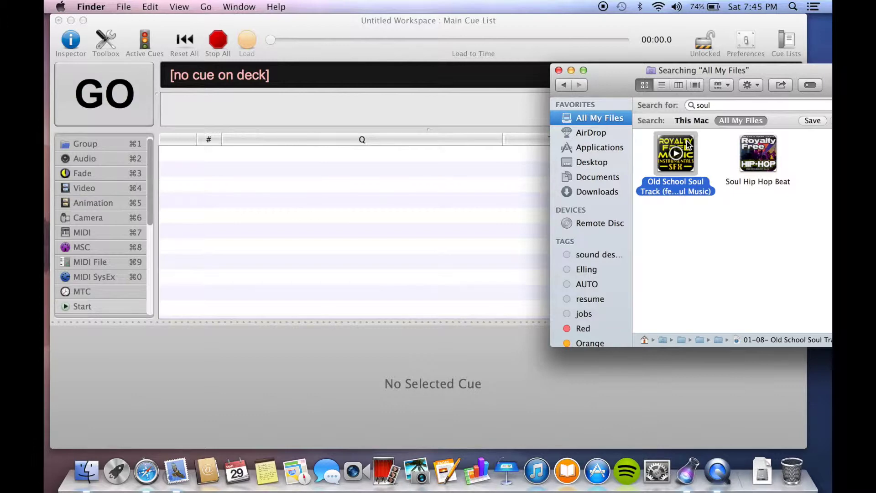
drag(688, 145, 403, 196)
click(379, 153)
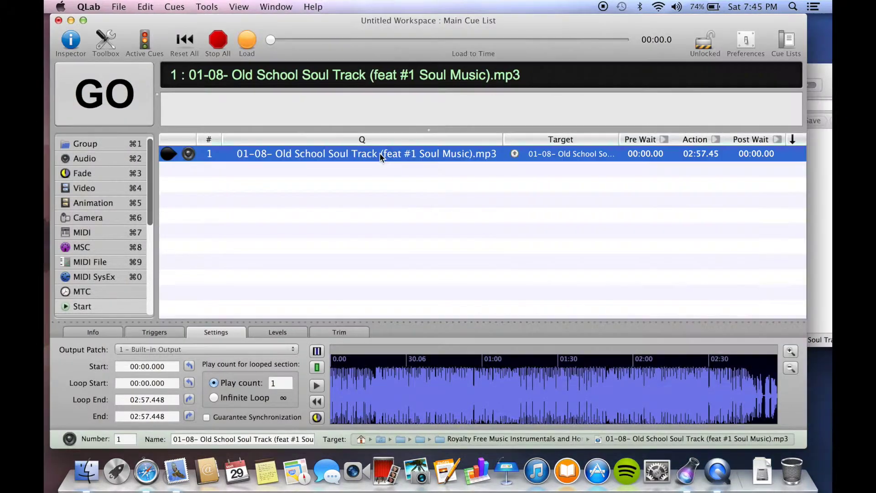
key(space)
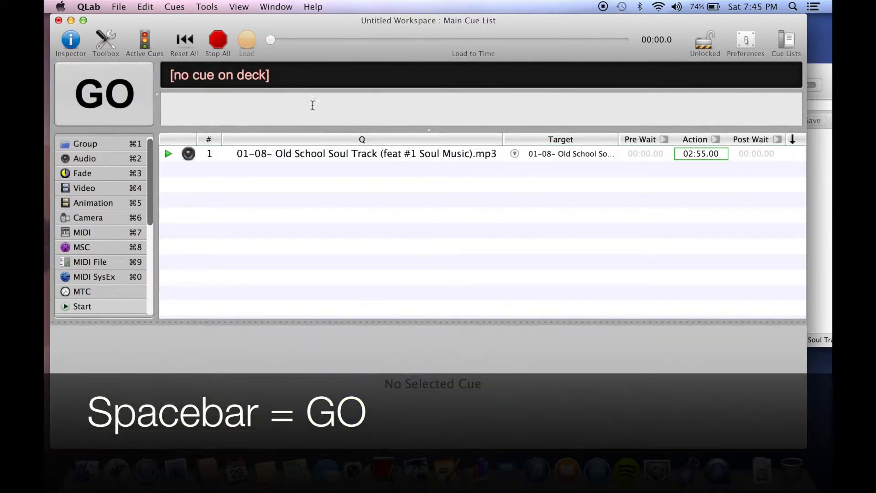
click(219, 45)
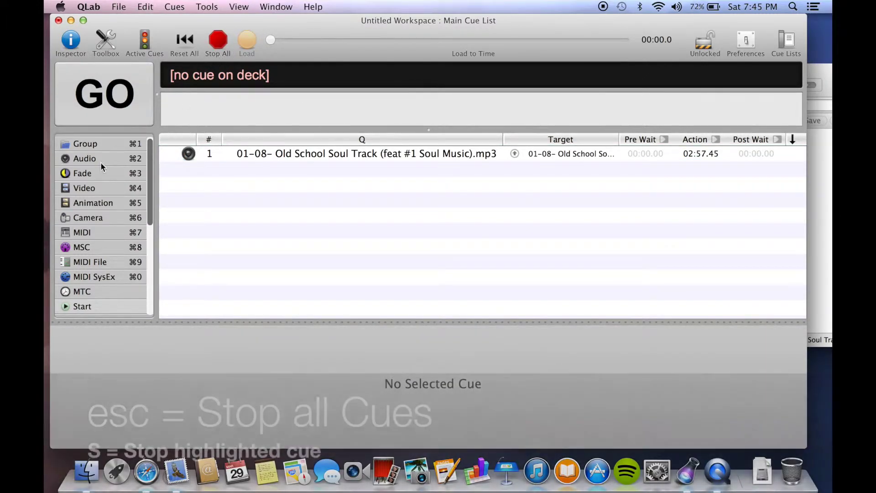
Add two empty audio cues, cue 2 and cue 3, from the toolbox
click(87, 160)
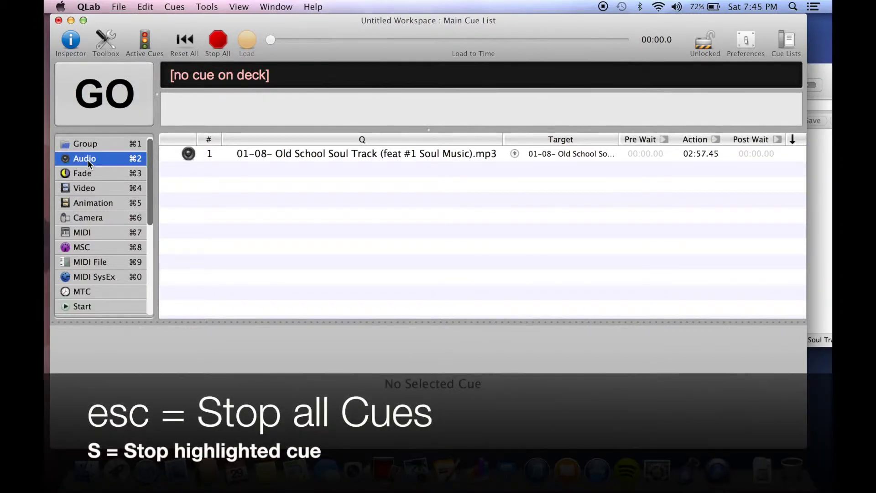
drag(98, 160, 223, 192)
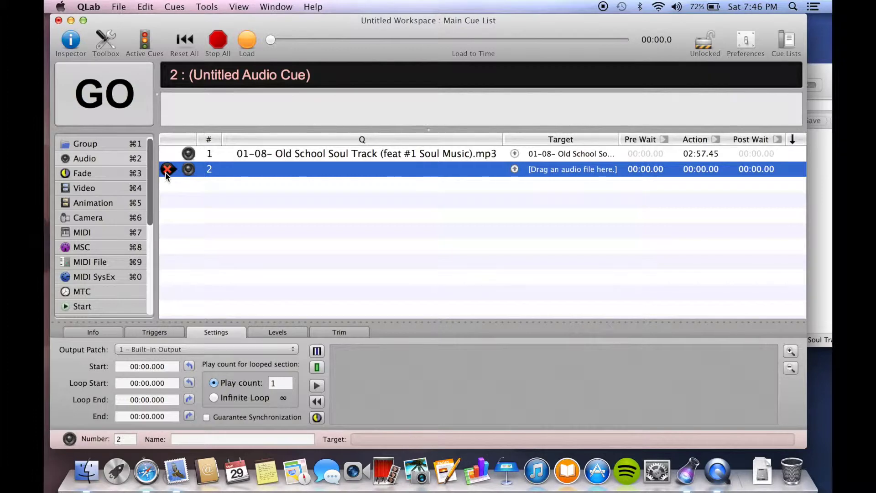
mouse_move(166, 171)
key(super+2)
Assign the Old School Soul Track mp3 to cues 3 and 2, then delete cue 3
click(820, 163)
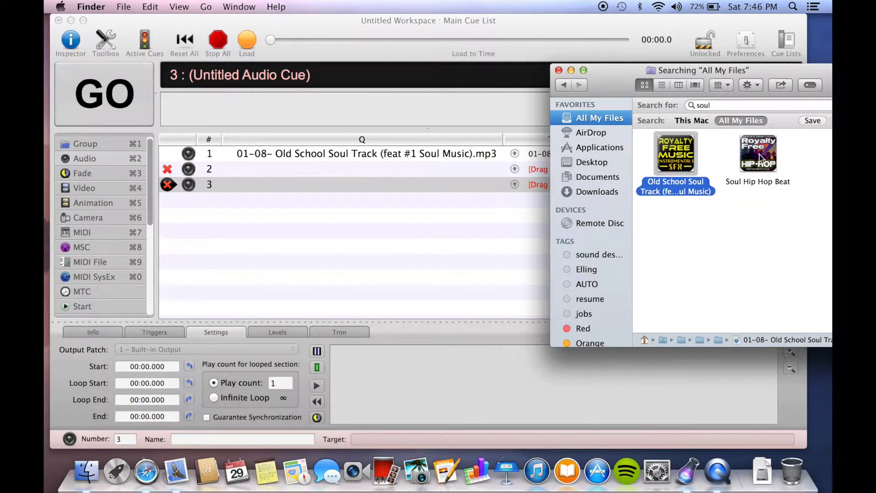
drag(680, 152, 436, 182)
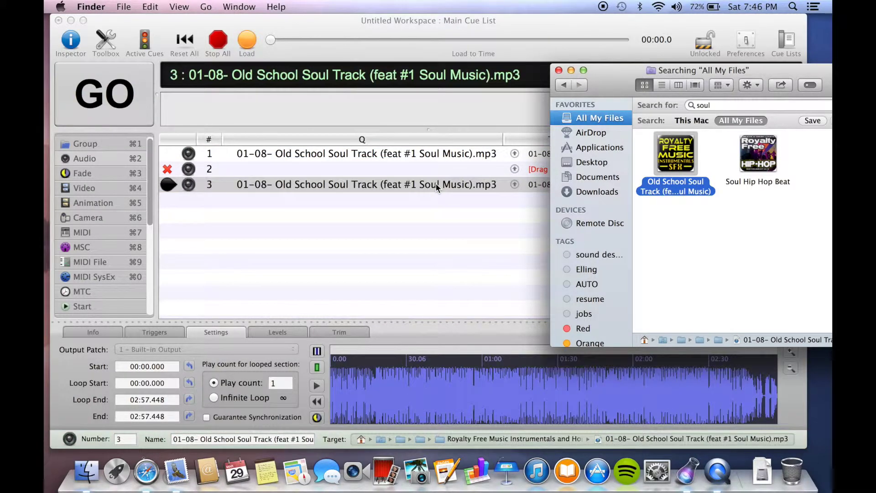
mouse_move(665, 145)
drag(665, 146, 469, 168)
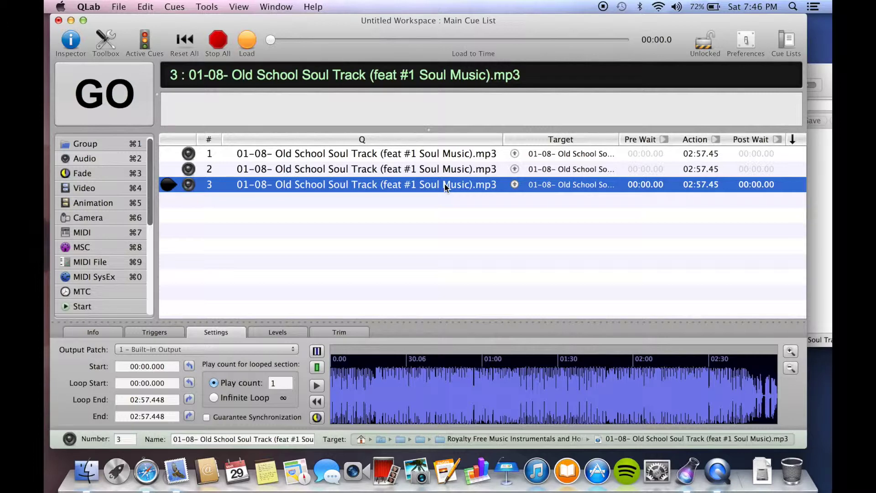
key(Delete)
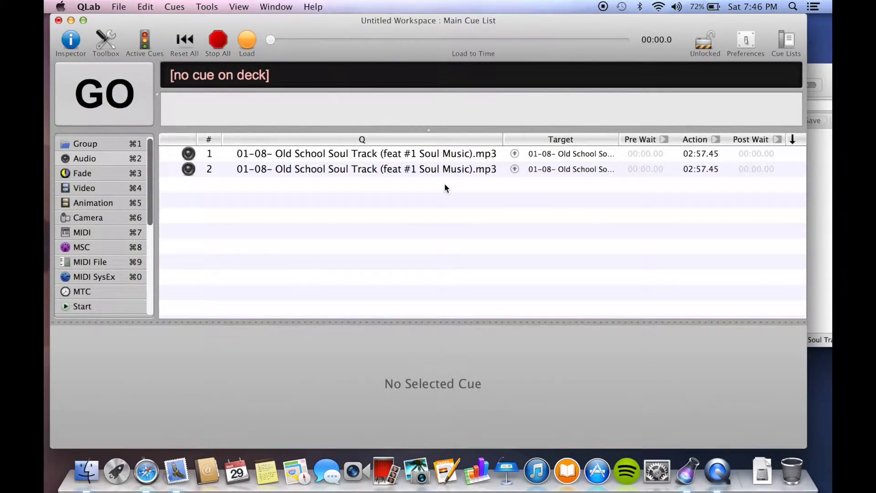
Delete the duplicate cue 2 and select cue 1
click(438, 168)
key(Delete)
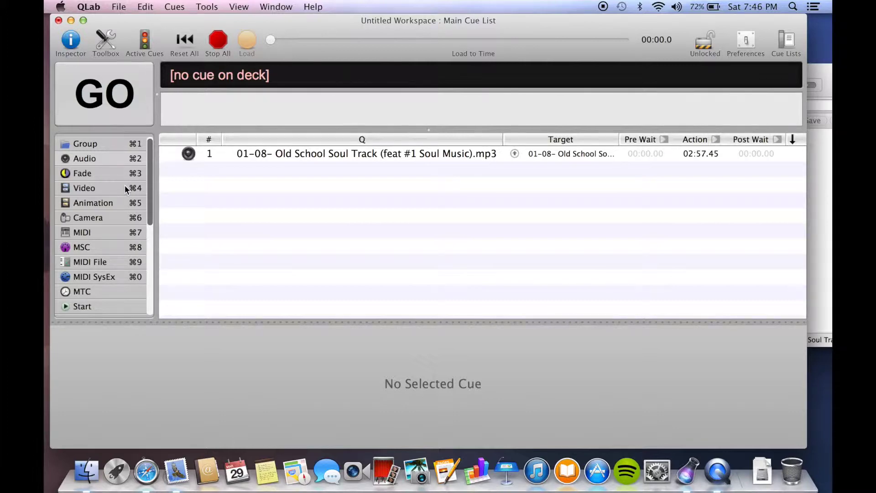
click(250, 155)
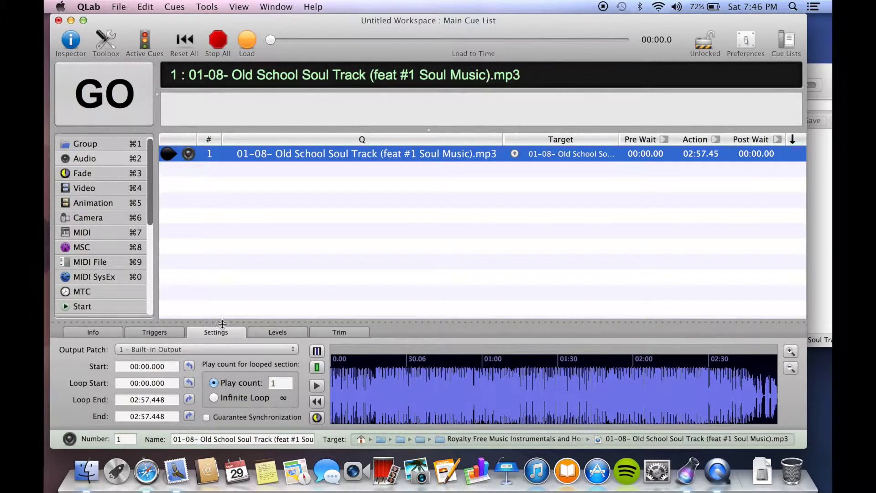
Hide and reshow the Toolbox and the Inspector panels
click(97, 47)
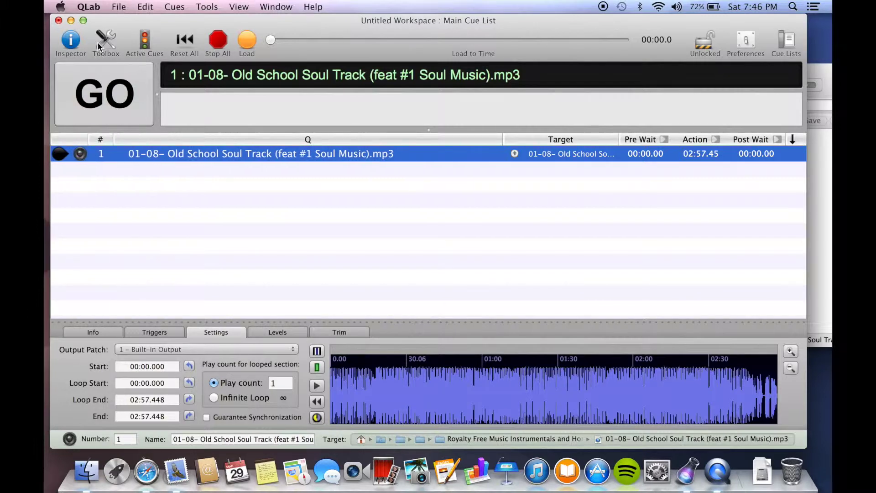
click(93, 47)
click(71, 44)
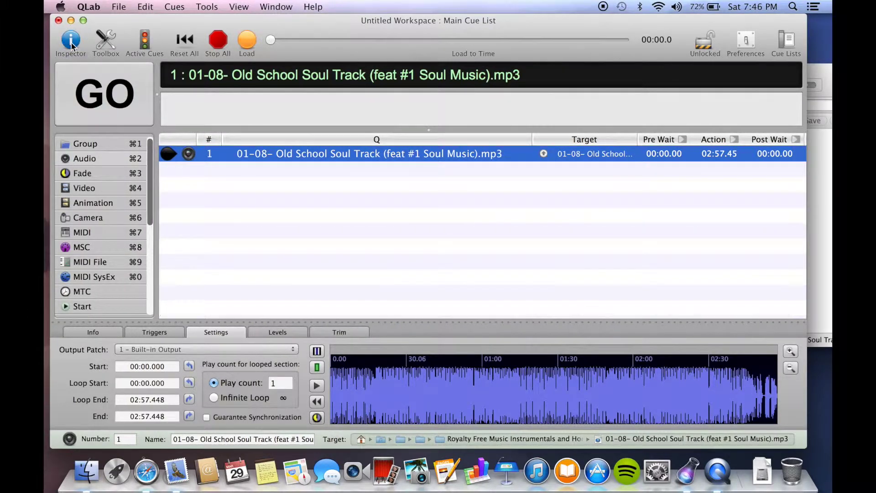
click(72, 44)
Trim cue 1's start to 00:17.531 and its end to 02:30.233 in the waveform
drag(331, 393, 373, 395)
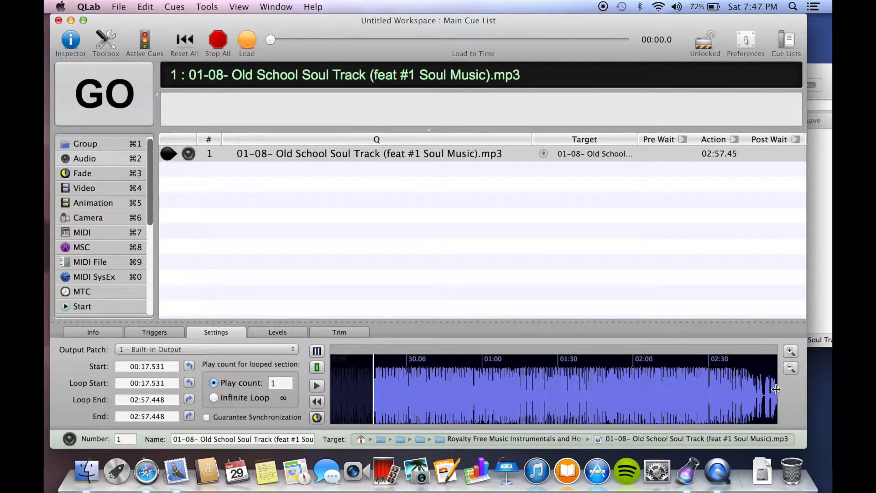
drag(776, 388, 709, 398)
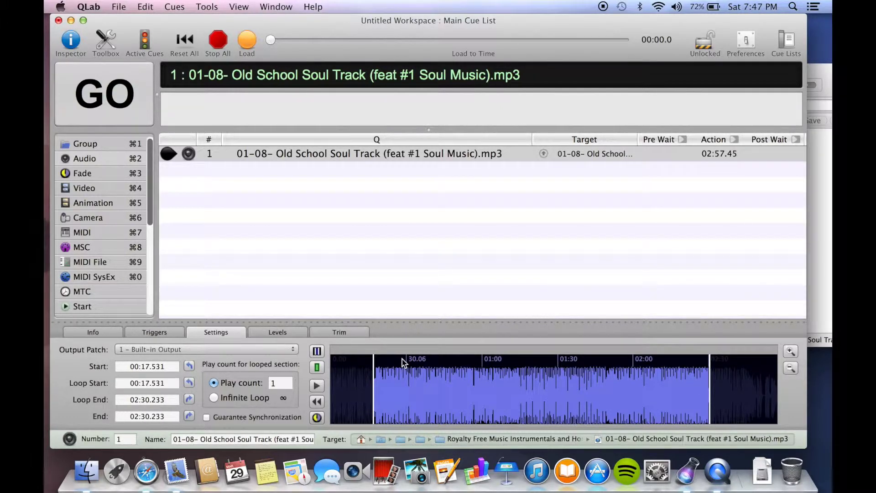
click(576, 382)
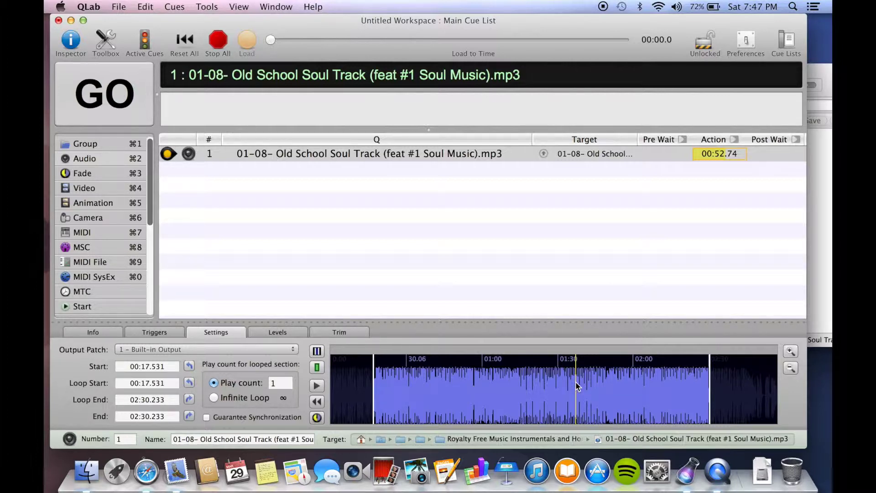
click(650, 389)
Preview stretches of the trimmed track, then set the loop play count to Infinite
drag(504, 401, 559, 402)
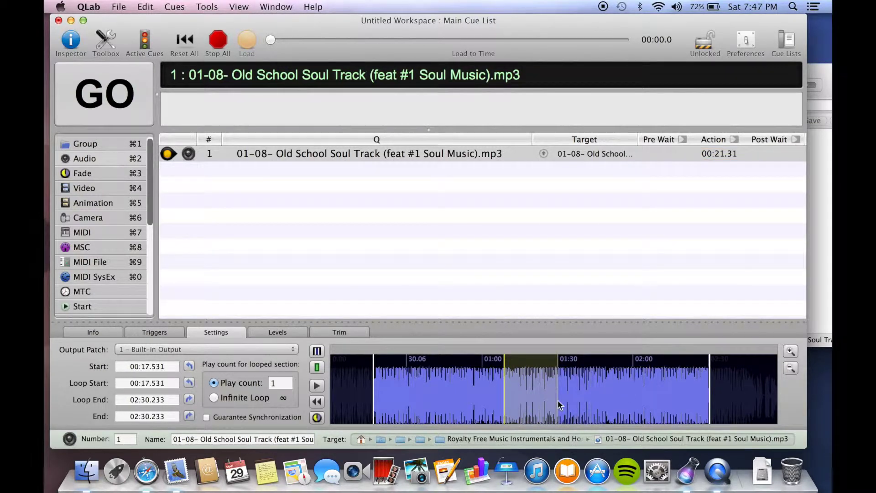
click(468, 406)
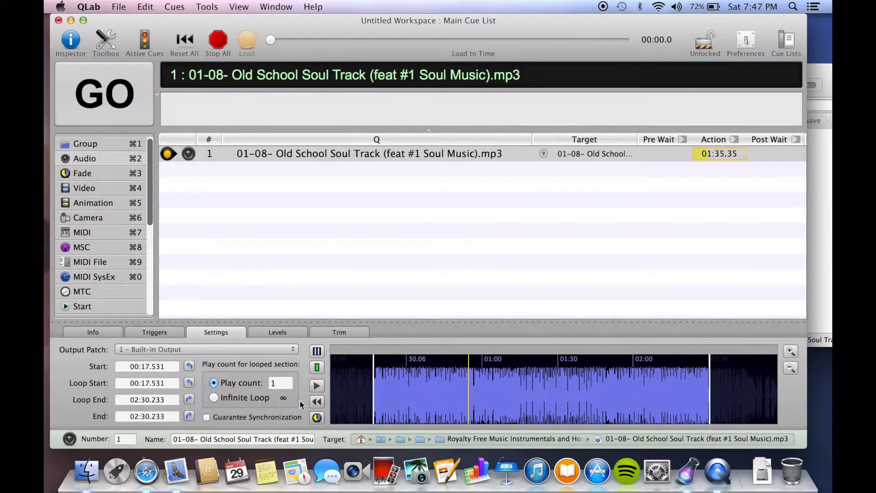
click(286, 381)
click(214, 399)
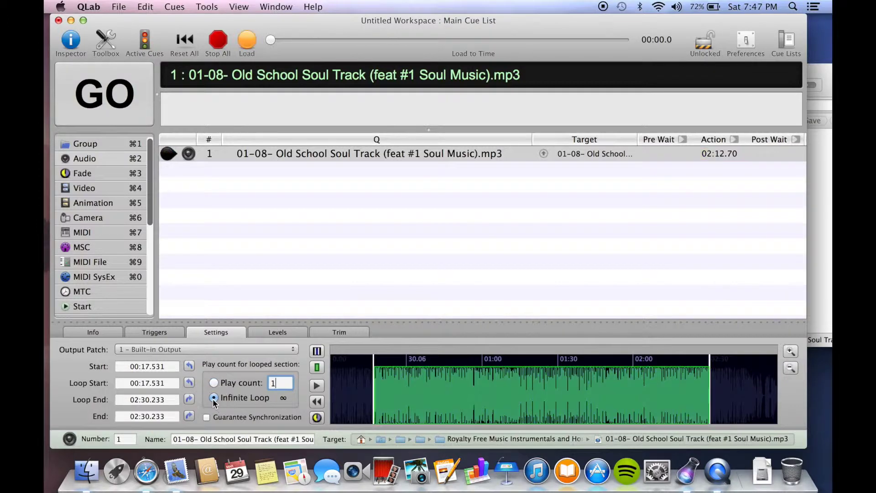
Move cue 1's start marker back to 00:00.000
click(382, 379)
drag(383, 380, 450, 388)
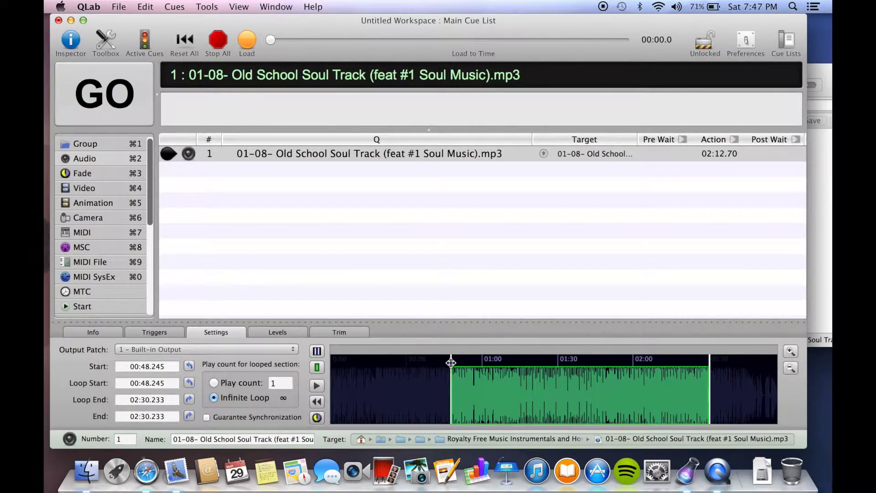
drag(451, 361, 332, 383)
click(315, 387)
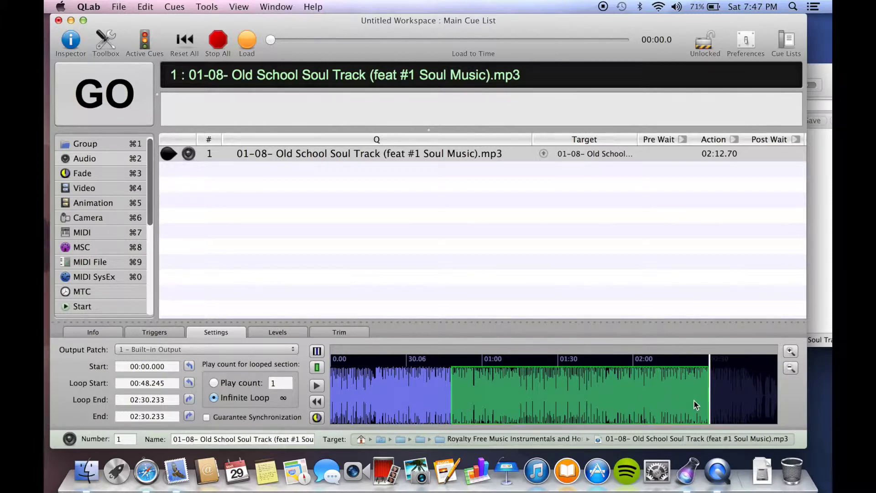
Set the loop to 00:52.606–02:16.573 and extend the cue end to 02:53.220, then view levels
drag(449, 395, 463, 418)
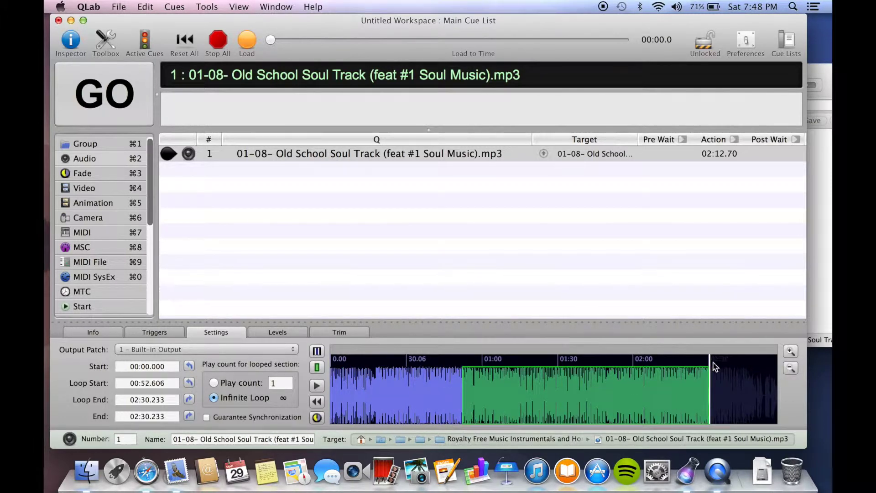
drag(714, 362, 711, 364)
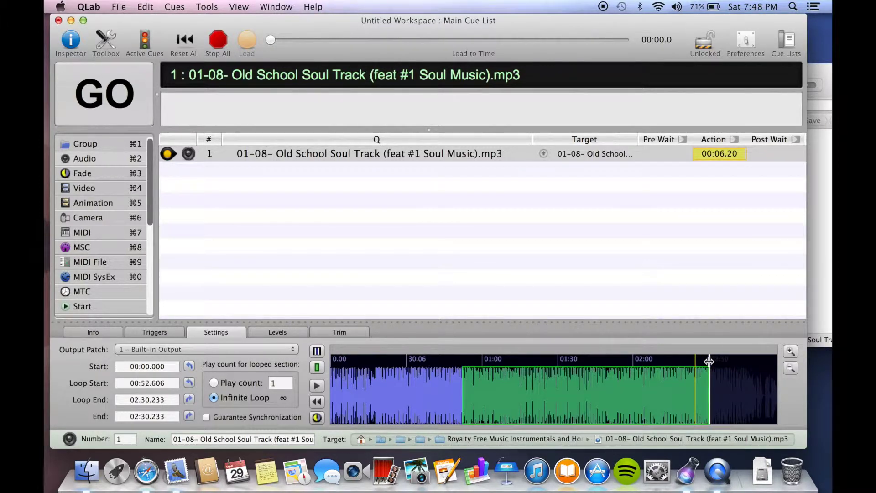
drag(710, 363, 768, 376)
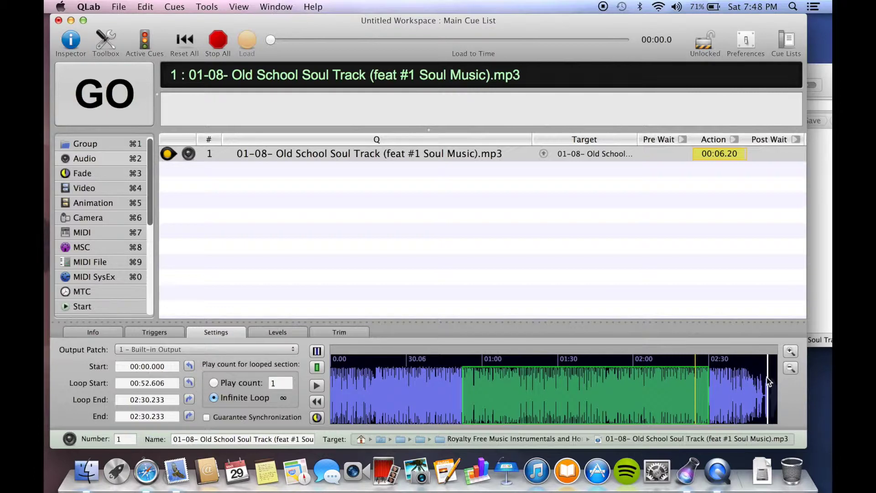
mouse_move(710, 387)
mouse_down()
mouse_move(771, 390)
mouse_move(562, 393)
mouse_move(675, 395)
mouse_up()
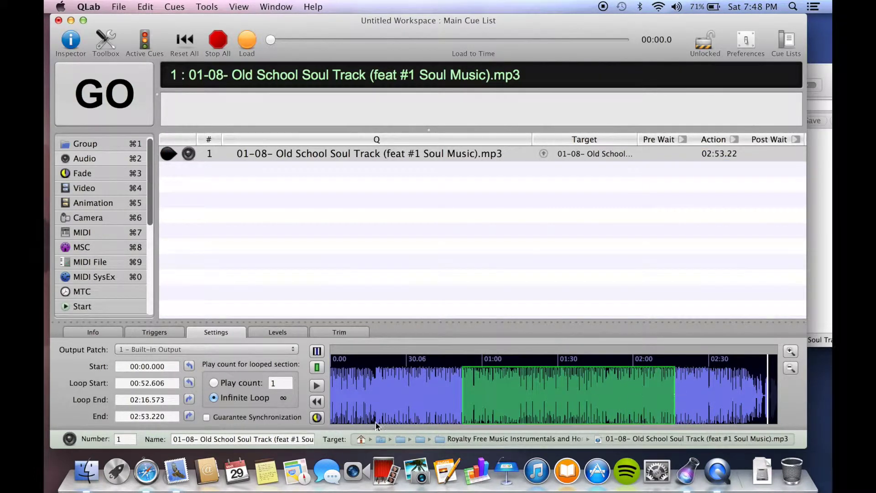
click(288, 331)
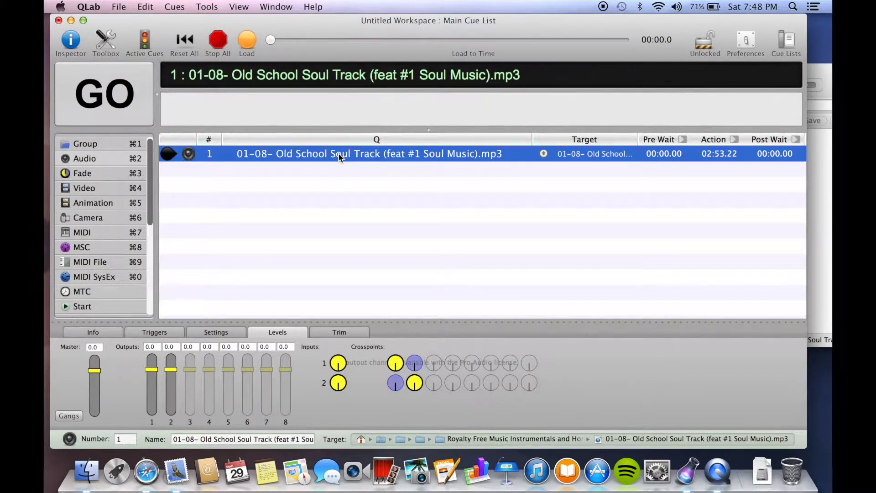
key(space)
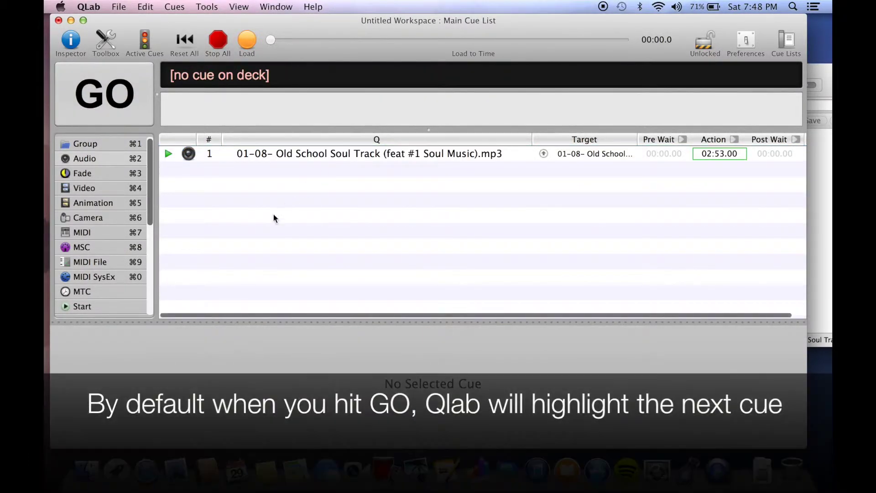
click(293, 156)
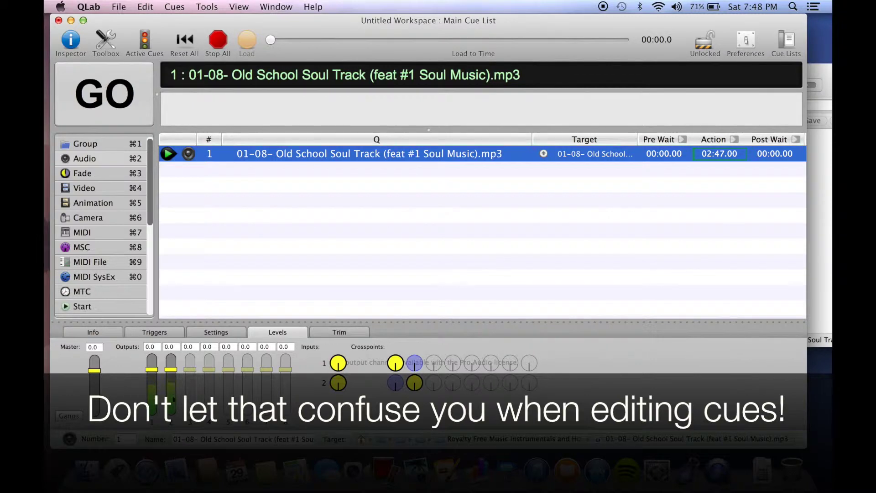
drag(97, 375, 97, 383)
drag(96, 391, 94, 377)
click(93, 347)
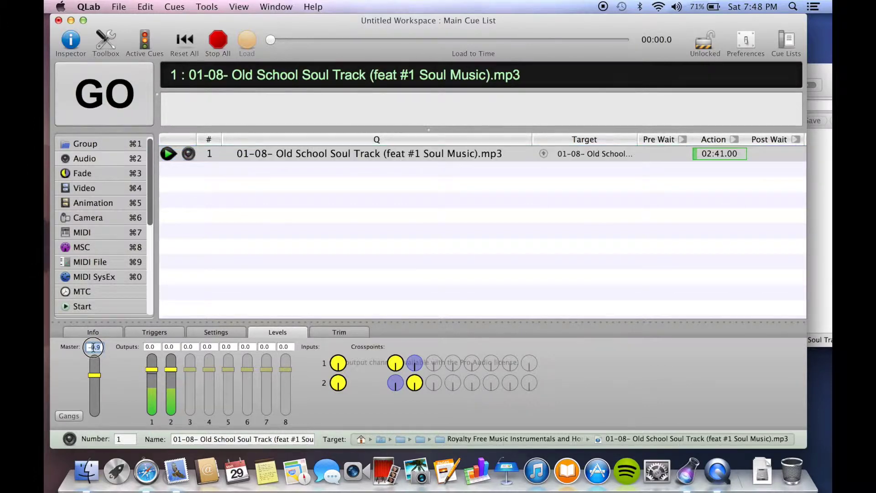
text(-6)
key(Return)
click(93, 346)
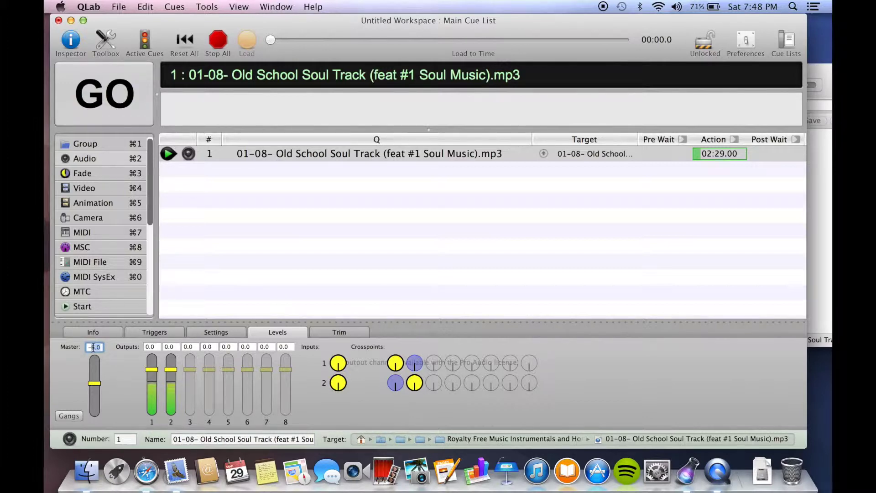
text(-20)
key(Return)
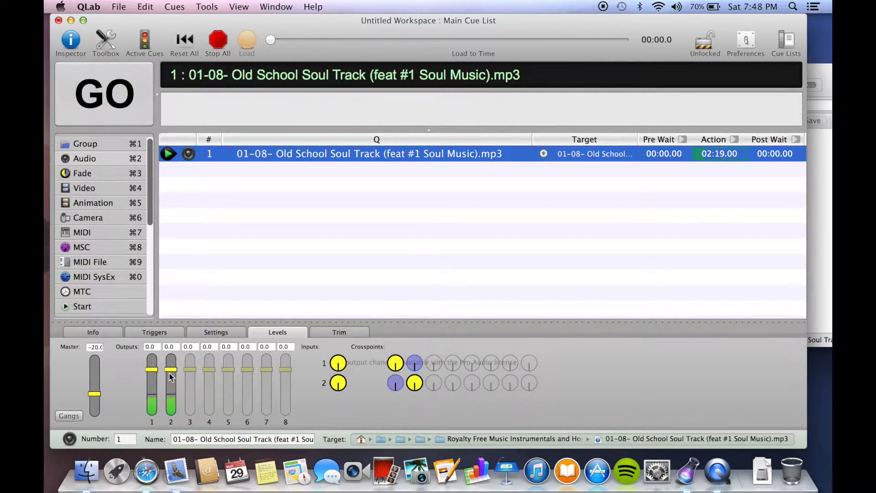
mouse_move(169, 372)
mouse_down()
mouse_move(171, 413)
mouse_move(170, 370)
mouse_up()
click(92, 331)
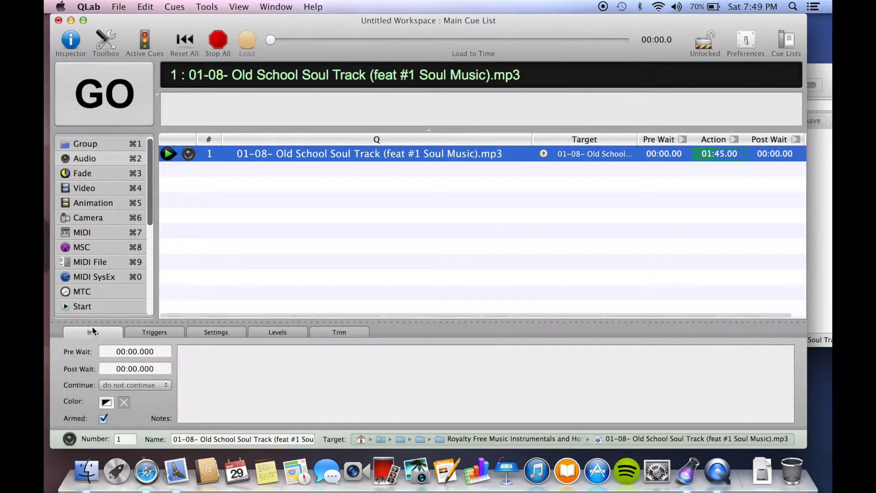
Disarm the soul track cue, Stop All, and deselect it
click(104, 419)
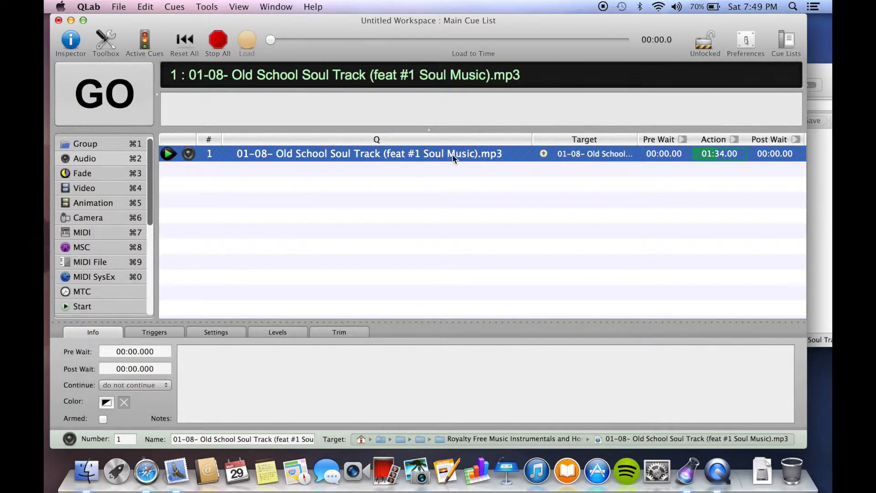
click(222, 44)
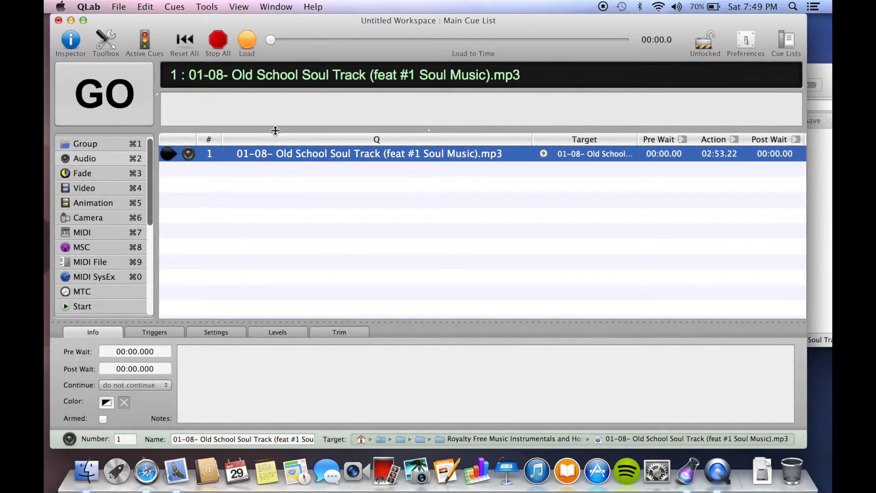
super+click(273, 157)
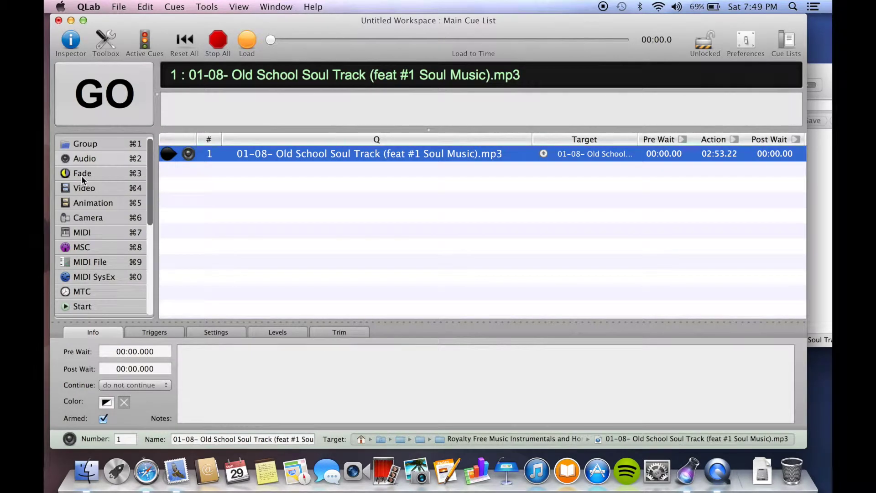
Add fade cue 2 targeting the soul track cue 1 and raise its master level from -INF
click(72, 173)
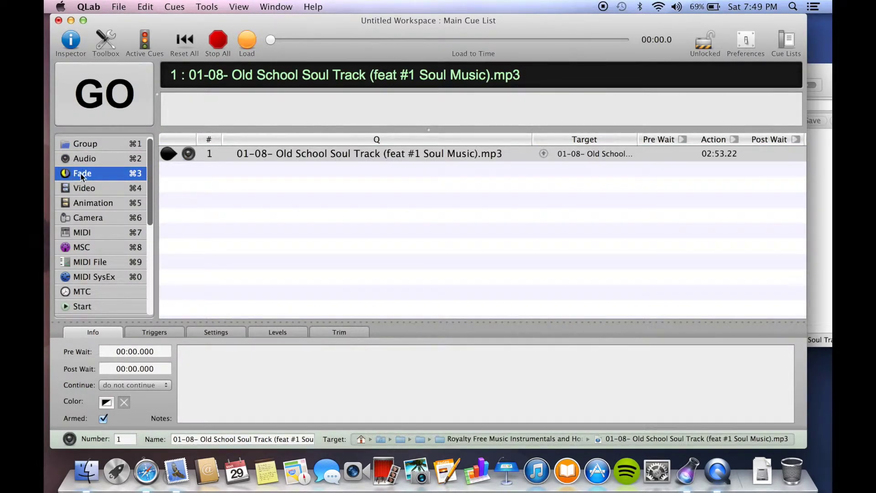
drag(72, 173, 245, 188)
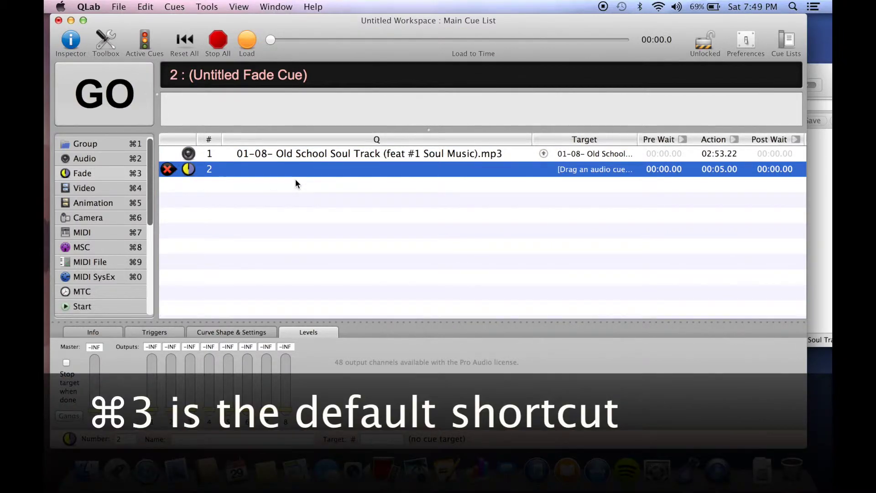
click(301, 154)
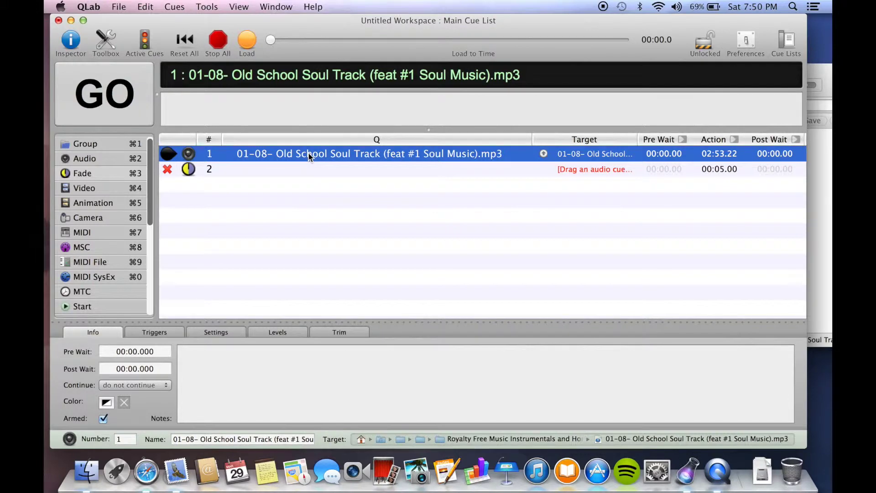
drag(309, 155, 305, 168)
click(305, 168)
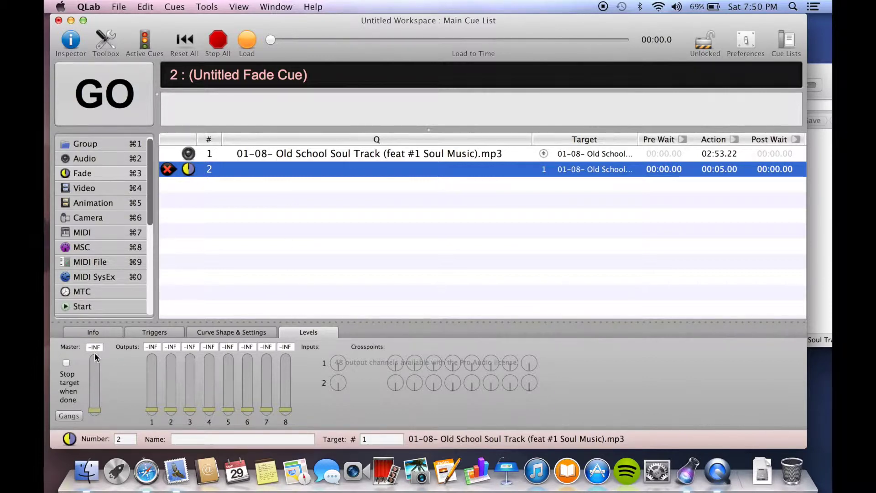
click(98, 412)
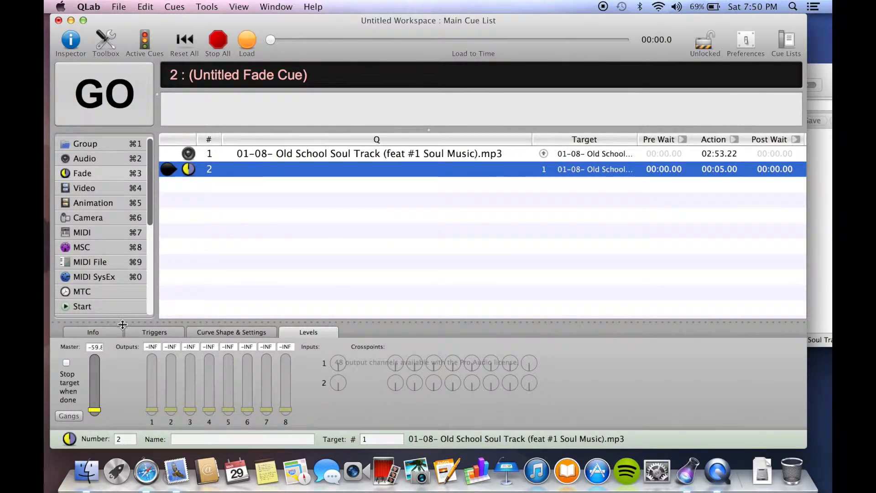
Set fade cue 2's master level to -59
drag(94, 410, 97, 417)
click(100, 348)
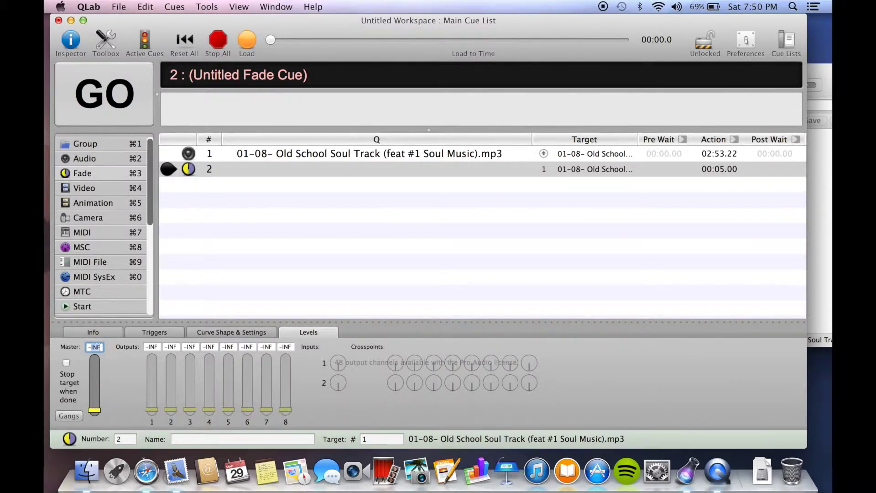
text(-59)
key(Return)
Enable Stop target when done, then show cue 1's level settings
click(66, 363)
click(275, 157)
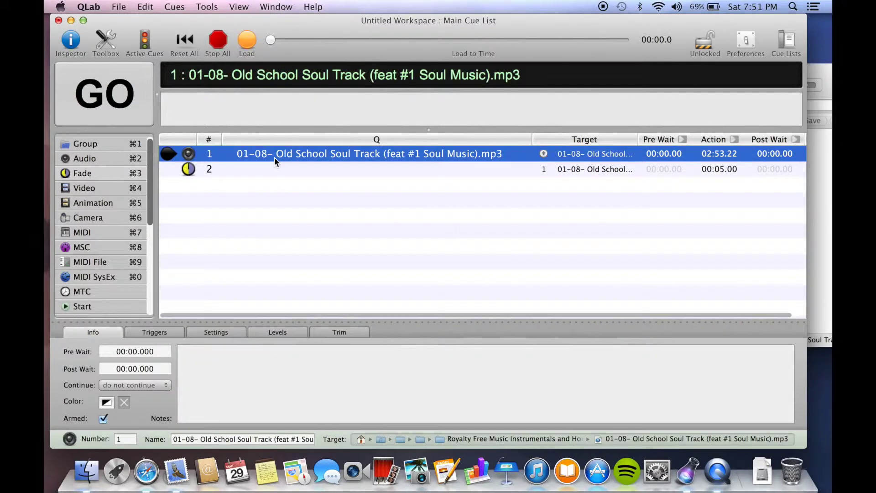
click(282, 333)
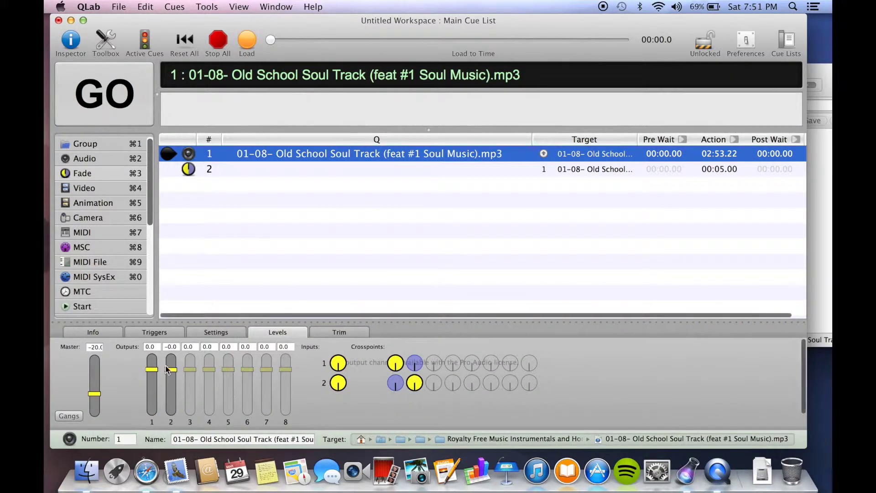
Set the soul track's master to -30 and fade cue 2's master to -10
click(95, 347)
text(-30)
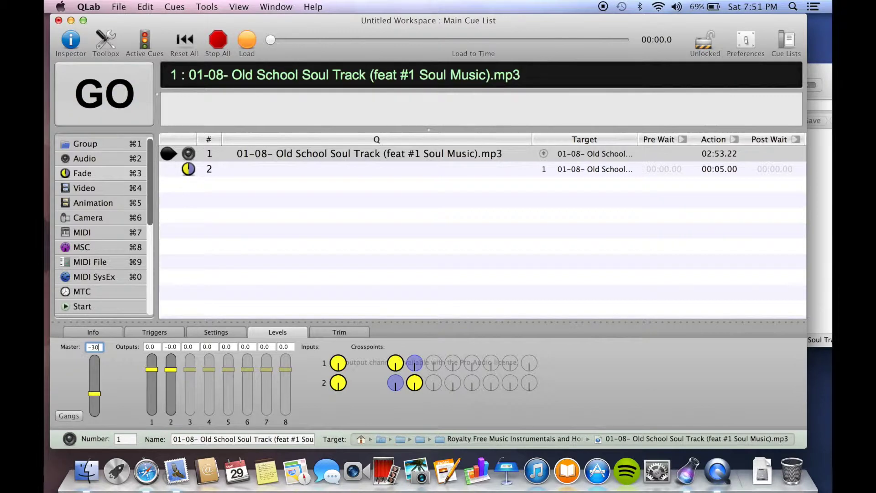
key(Return)
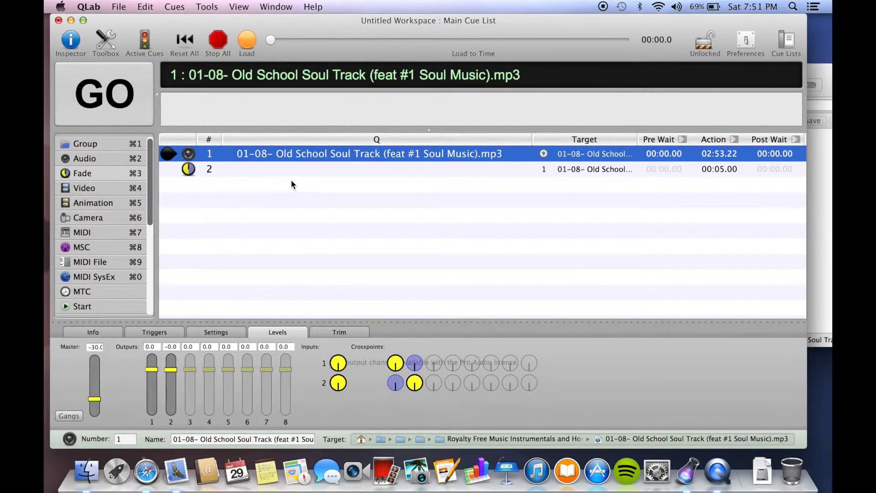
click(291, 168)
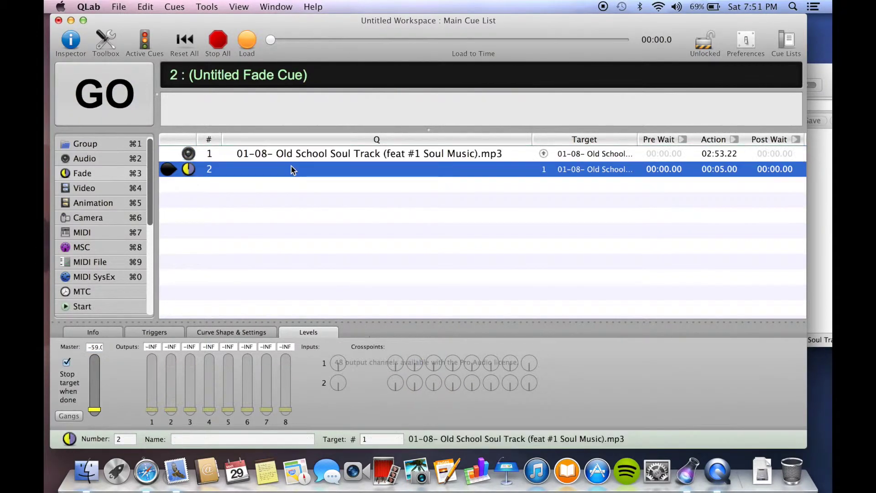
click(100, 348)
text(-1)
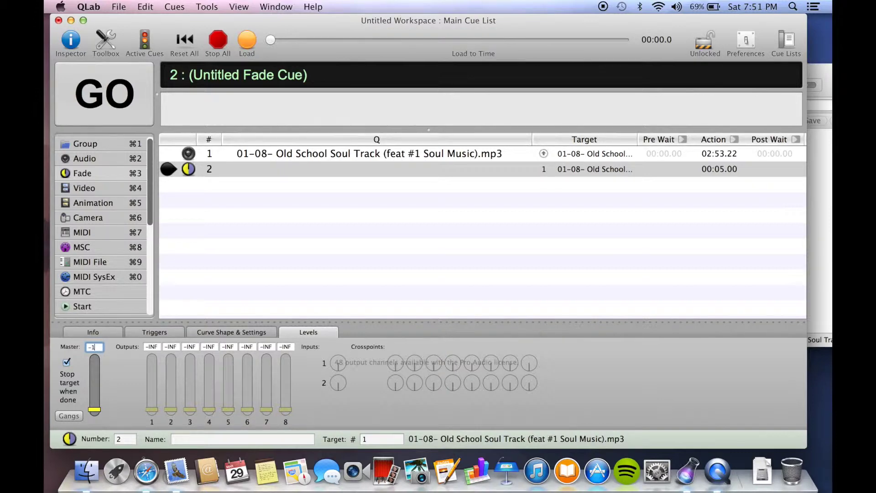
text(0)
key(Return)
Play the soul track from cue 1, then run fade cue 2 on it
click(289, 154)
key(space)
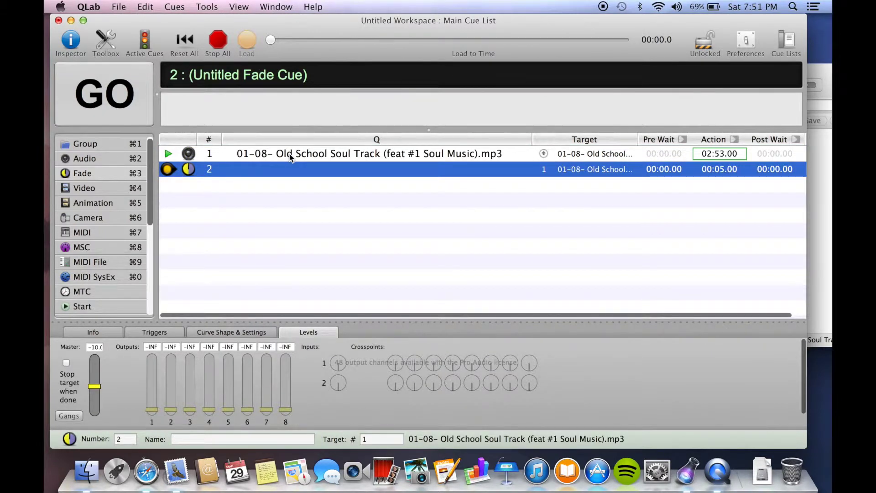
key(space)
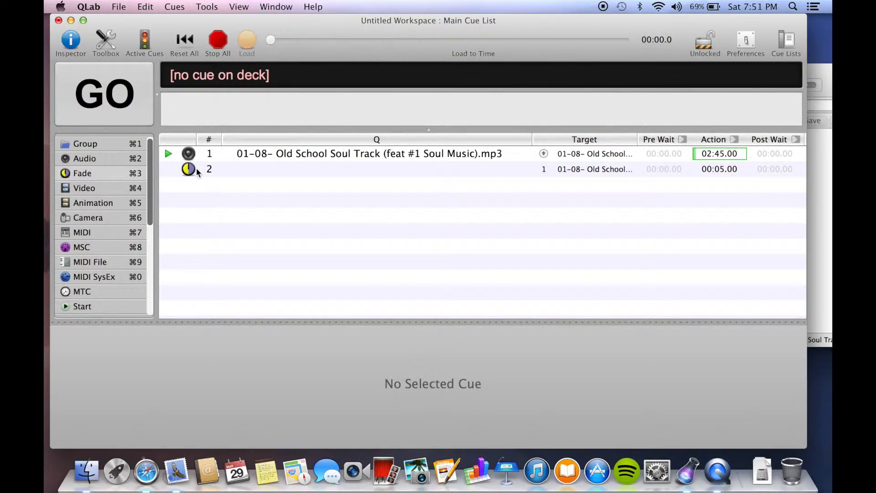
Add fade cue 3 targeting the soul track, with -36.4 master and Stop target when done
drag(96, 173, 234, 198)
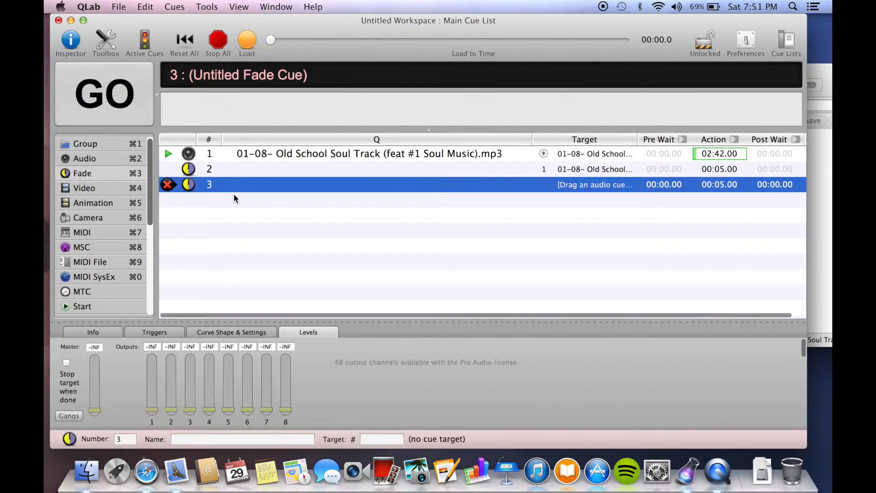
click(260, 153)
drag(261, 153, 259, 182)
click(259, 183)
click(66, 362)
click(95, 402)
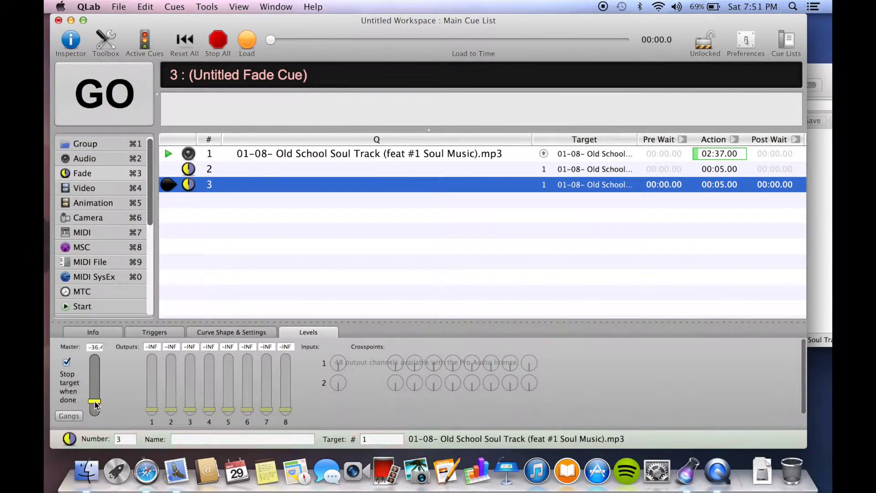
Run fade cue 3 to stop the playing track, then reselect cues 1 and 3
key(space)
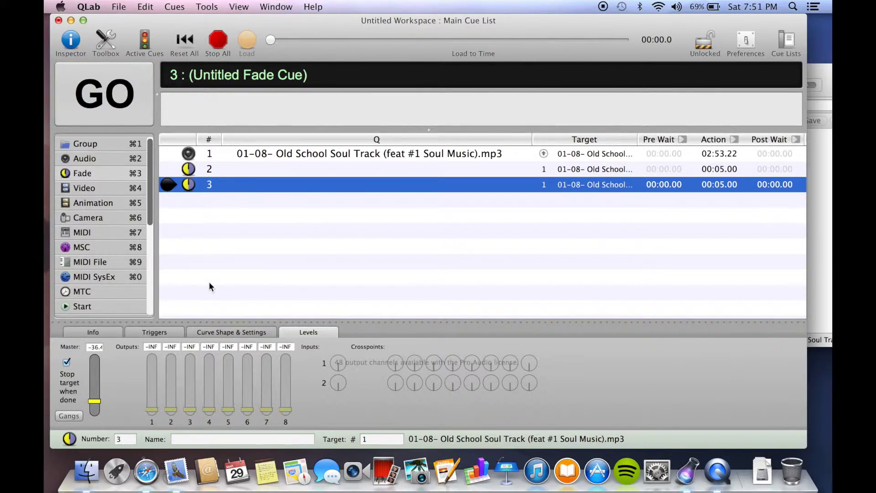
click(246, 154)
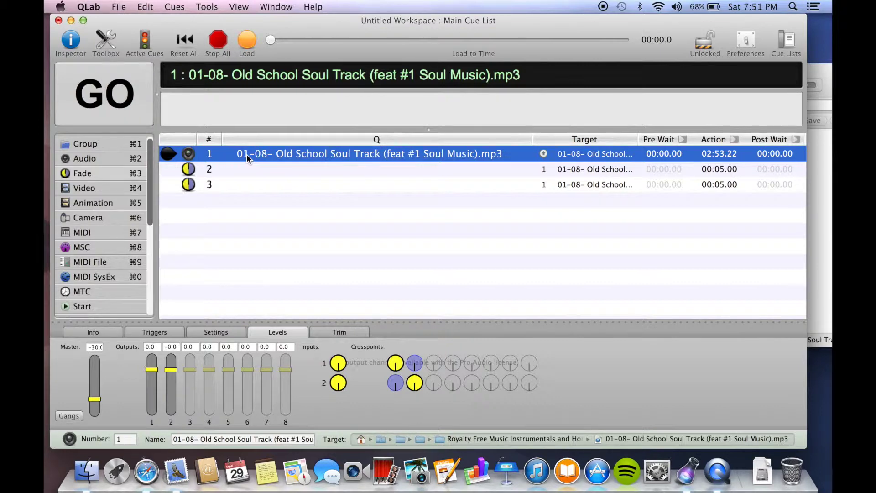
click(257, 185)
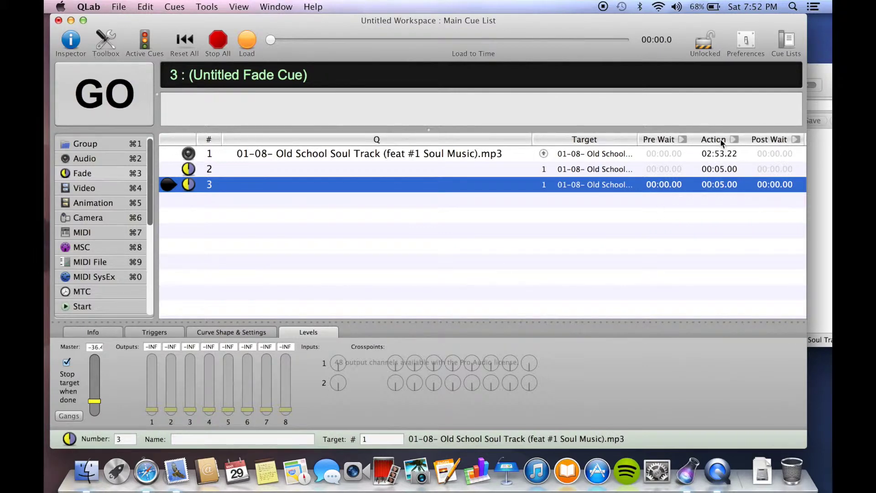
Change fade cue 3's duration from 5 to 10 seconds and confirm it in Curve Shape & Settings
double_click(712, 183)
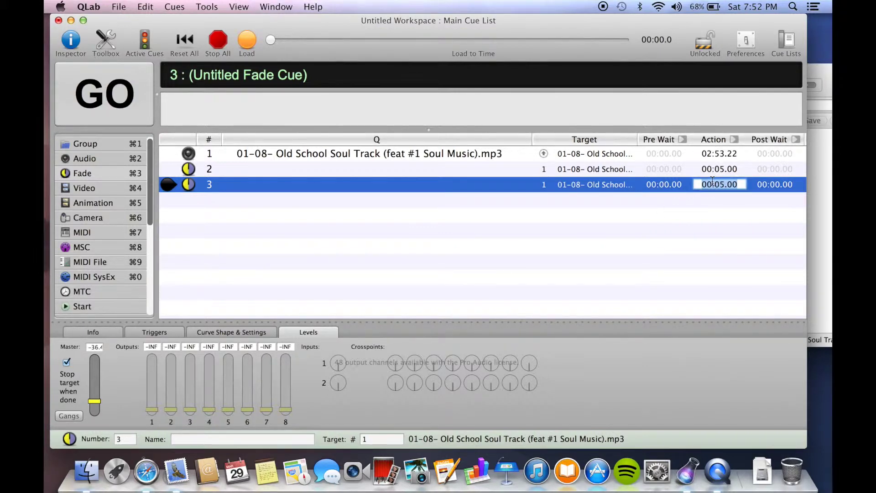
text(10)
key(Return)
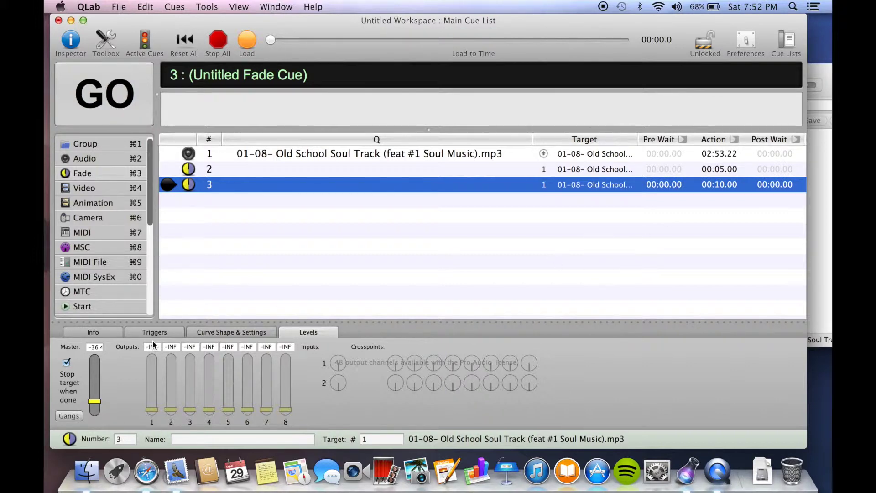
click(205, 335)
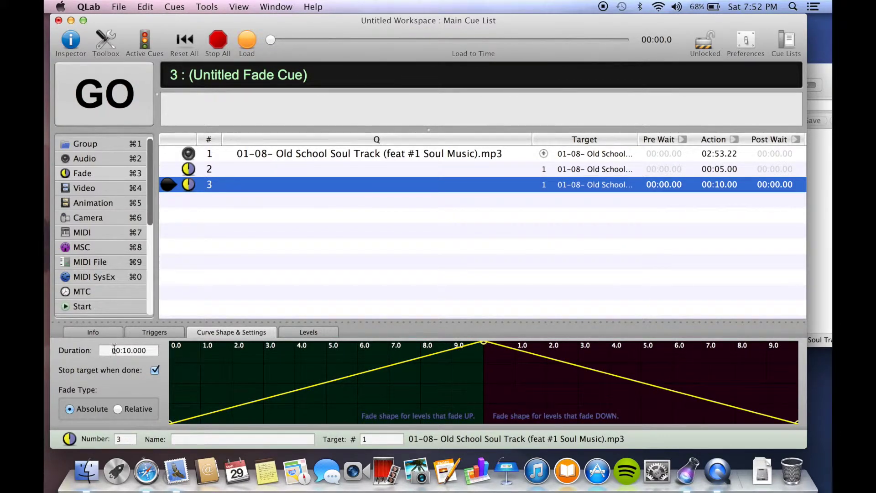
click(256, 169)
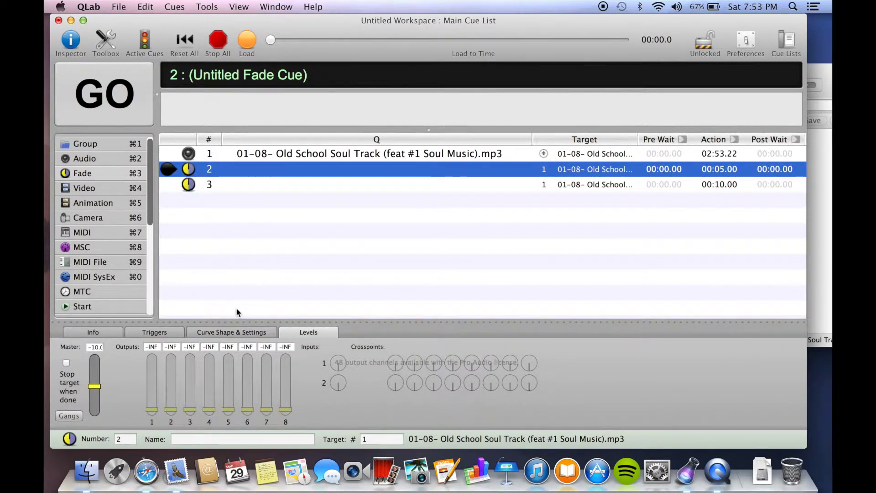
Inspect fade cue 2's curve and levels, then compare the music cue's levels with the fade cue
click(195, 335)
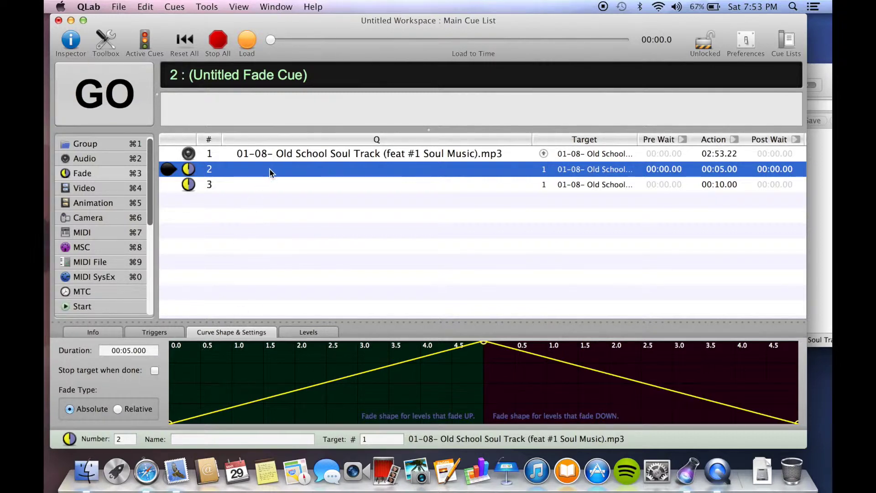
click(309, 334)
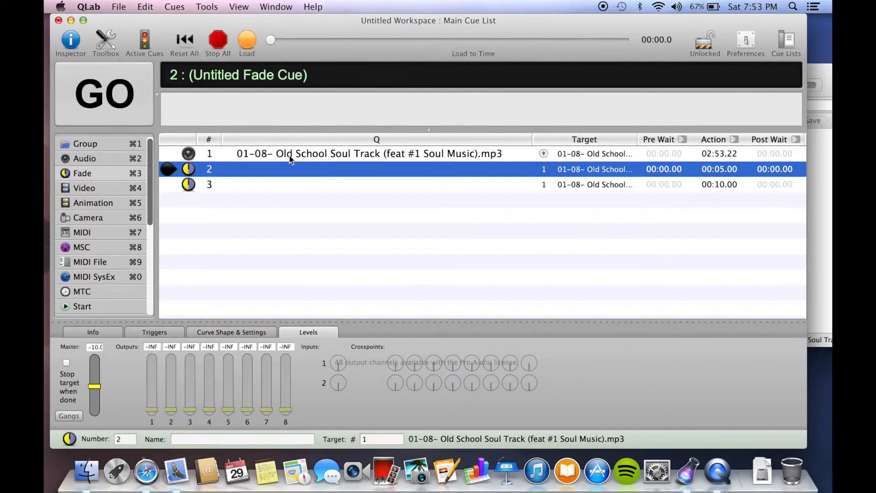
key(super+alt+3)
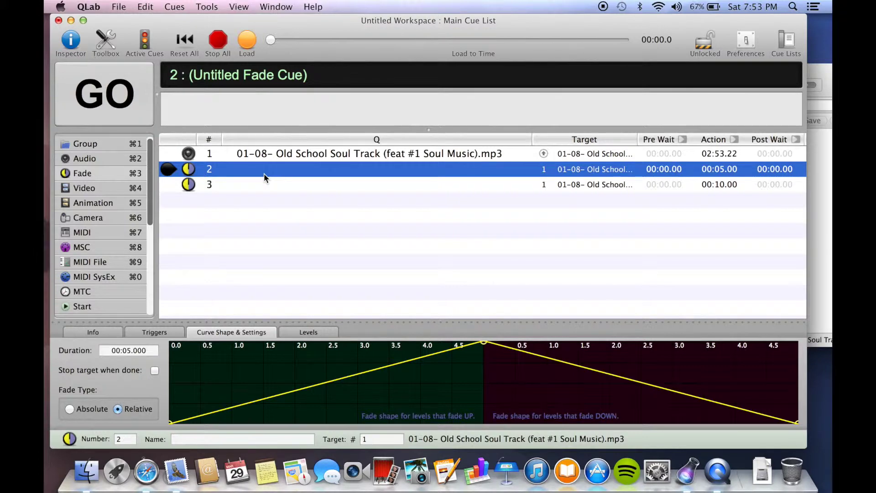
click(296, 332)
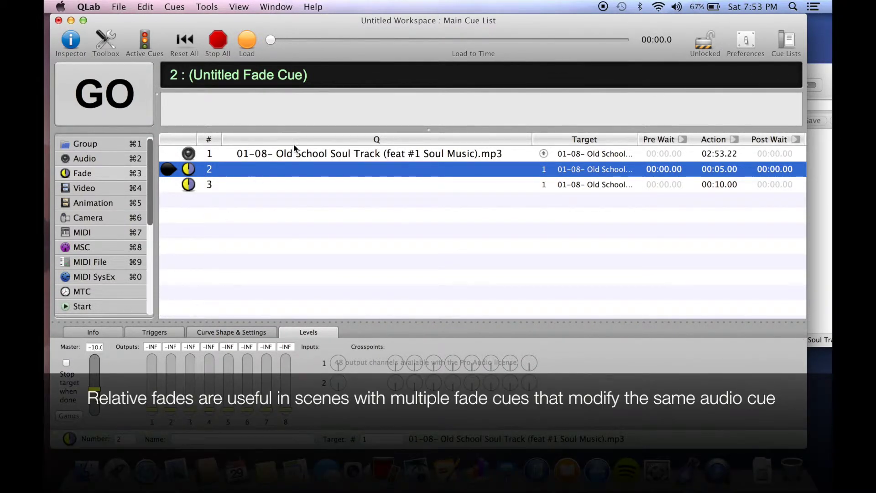
click(294, 155)
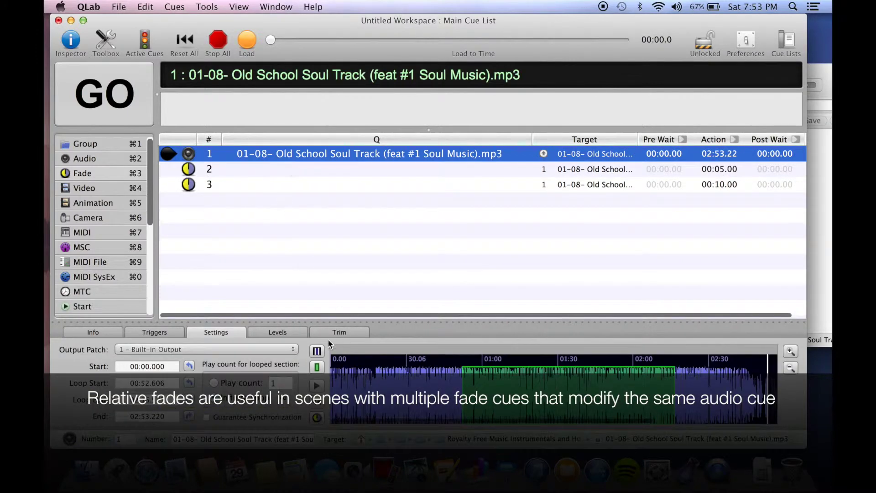
click(275, 333)
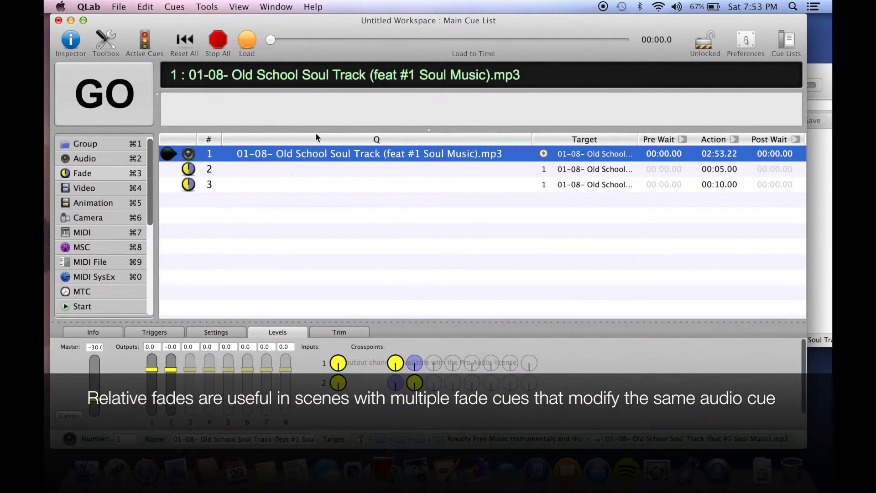
click(289, 171)
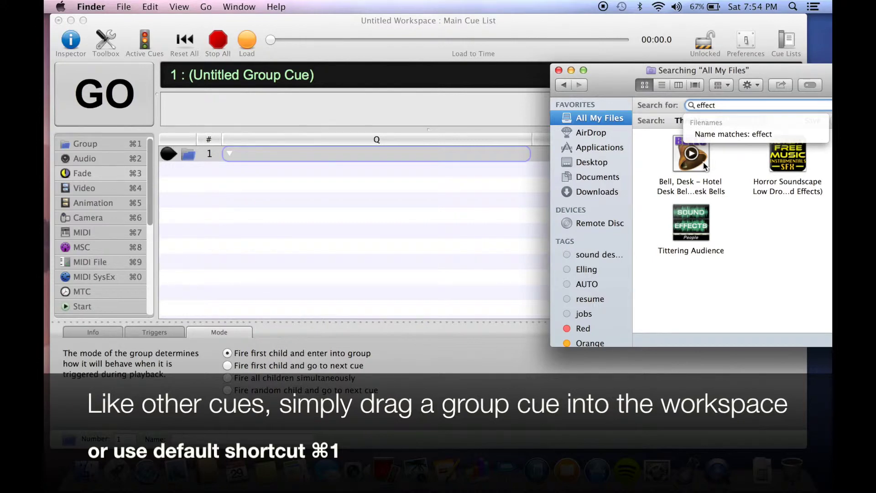
Add the desk bell and Horror Soundscape sounds to the group, moving Horror Soundscape to the top
drag(705, 166, 477, 158)
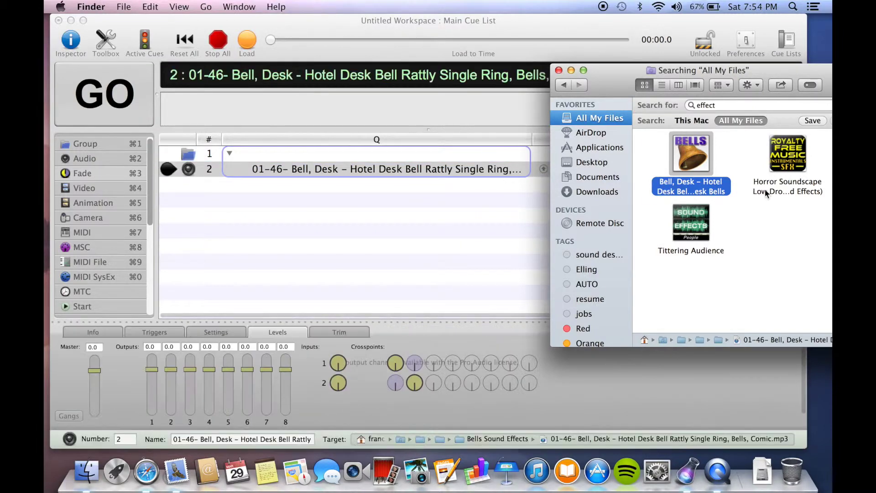
drag(797, 146, 421, 177)
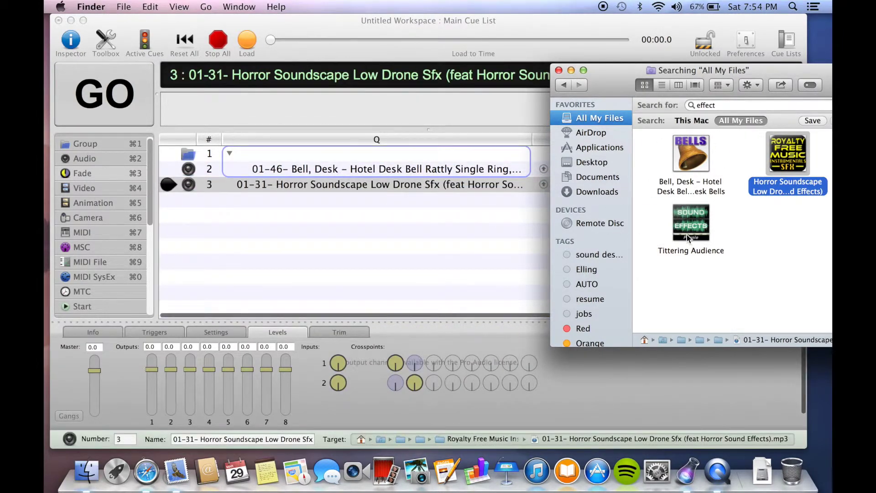
click(328, 188)
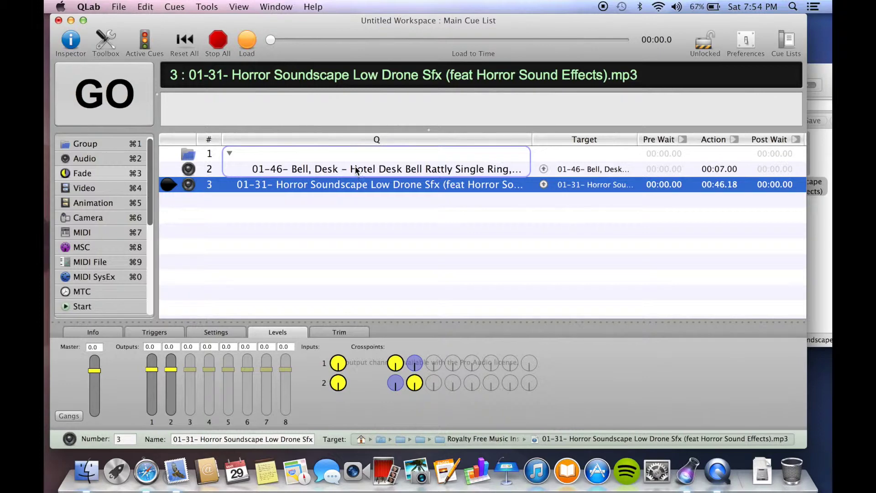
click(348, 186)
mouse_move(348, 186)
mouse_down()
mouse_move(357, 158)
mouse_move(349, 169)
mouse_up()
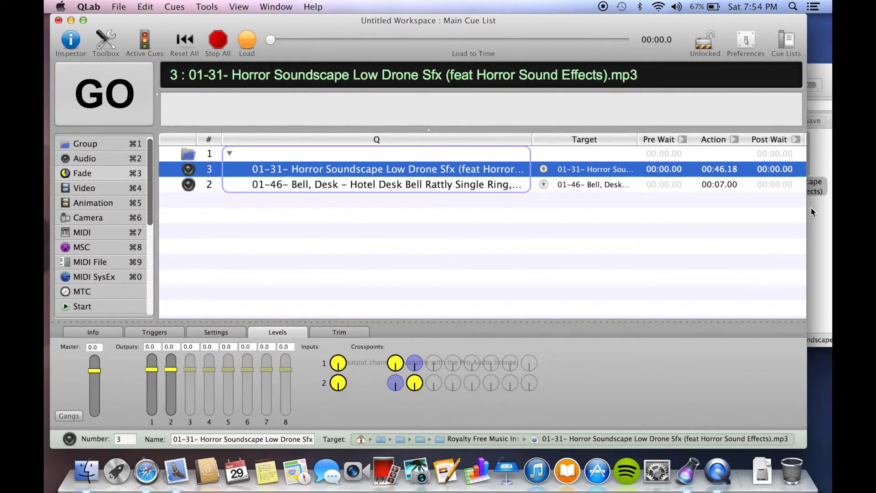
Add the Tittering Audience sound from the Finder results into the group
click(827, 254)
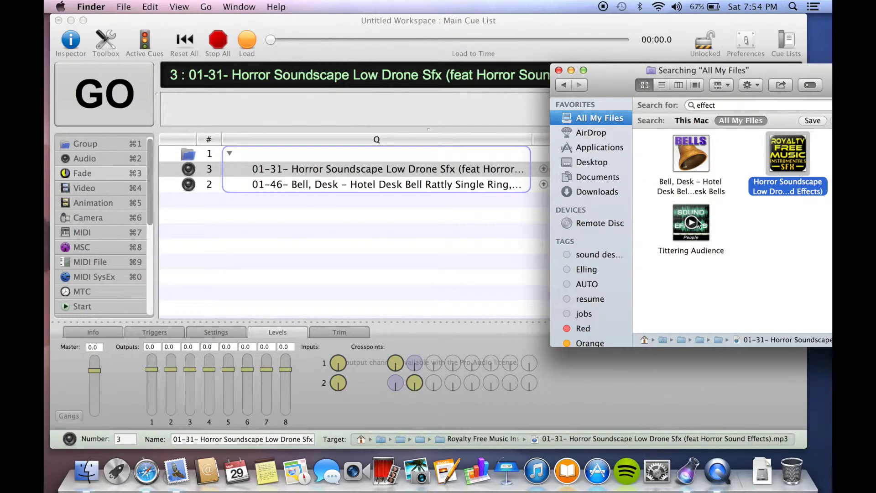
drag(694, 224, 455, 178)
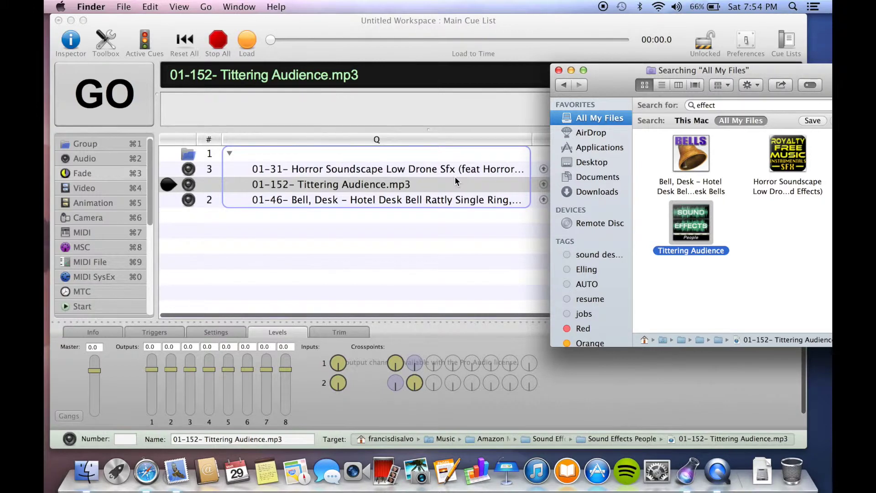
click(436, 151)
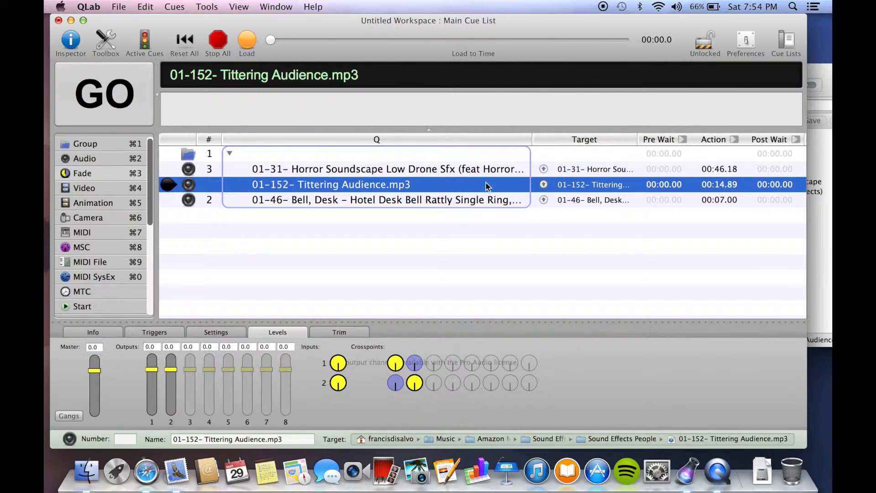
click(456, 156)
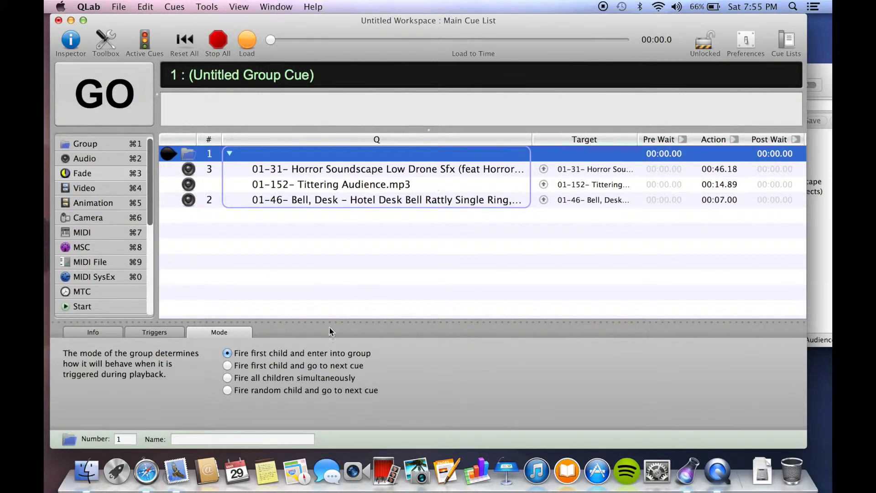
Play the group cue as a test and stop all playback
key(space)
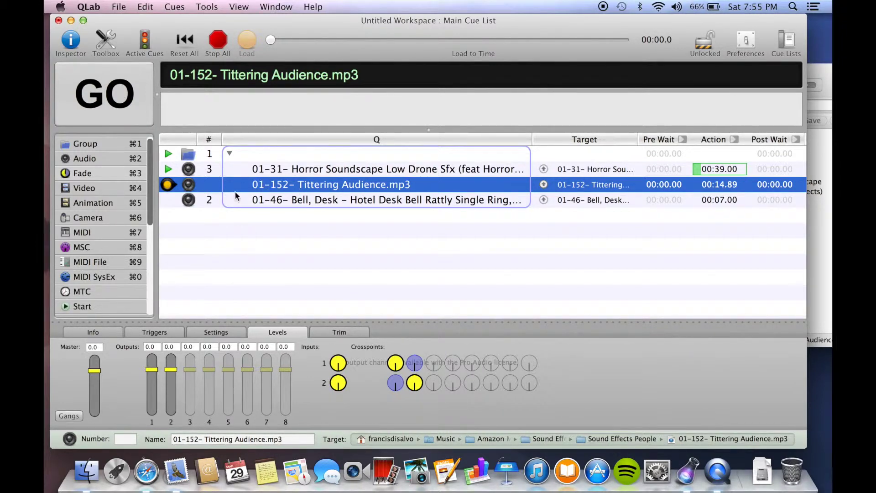
key(Escape)
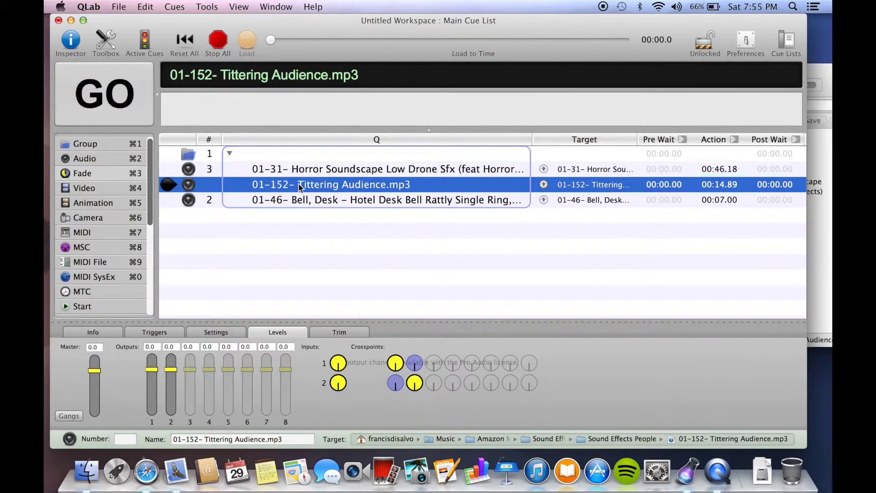
key(Up)
key(Up)
scroll(389, 287, right, 2)
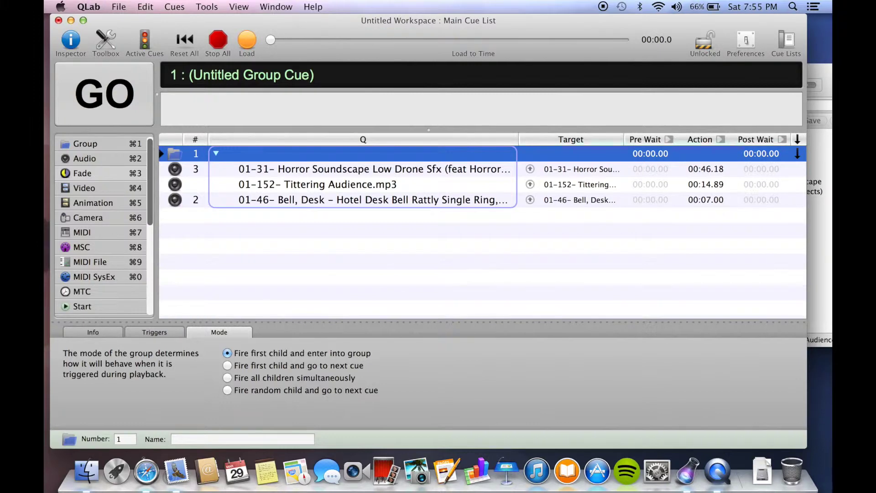
Test the group again, then set Horror Soundscape to auto-follow with a 00:46.18 post wait
click(797, 170)
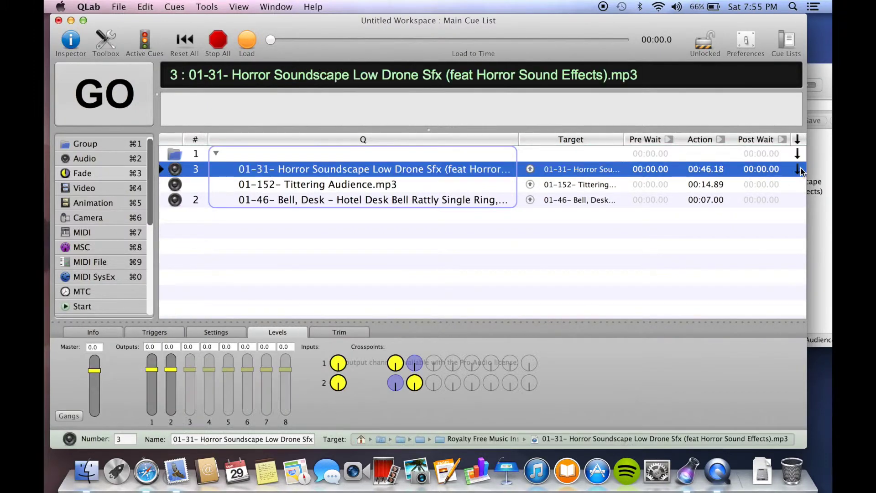
click(796, 183)
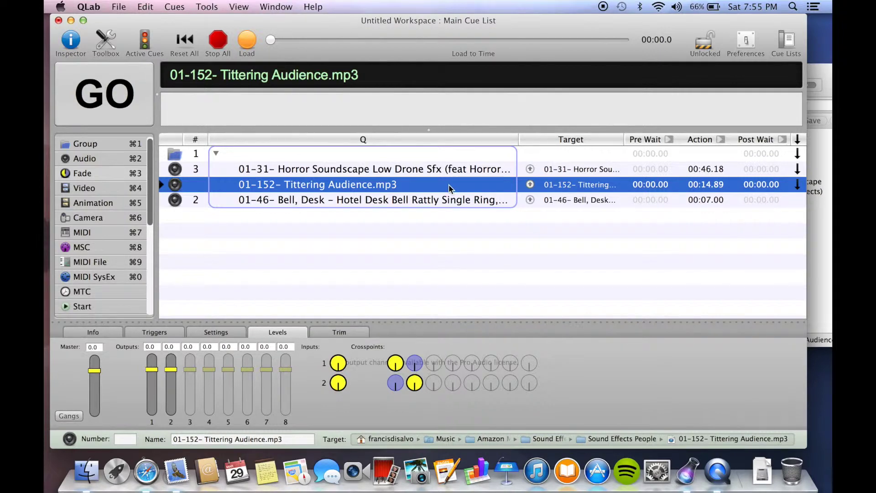
click(441, 153)
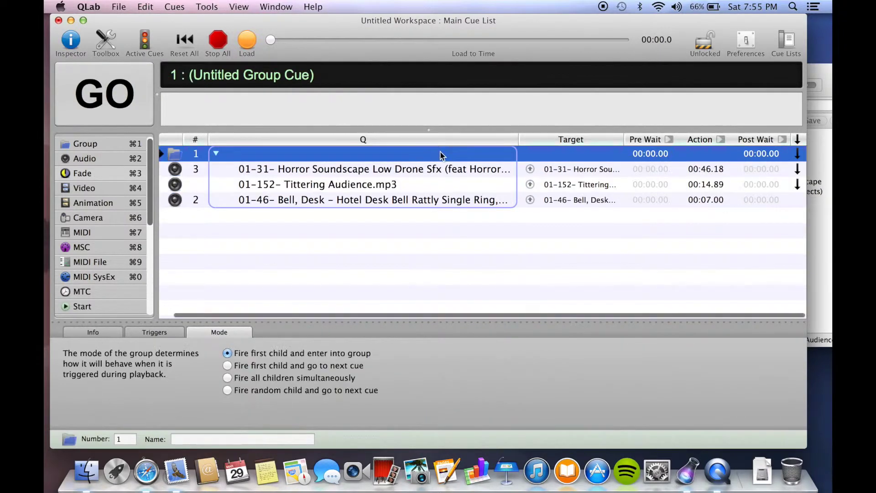
key(space)
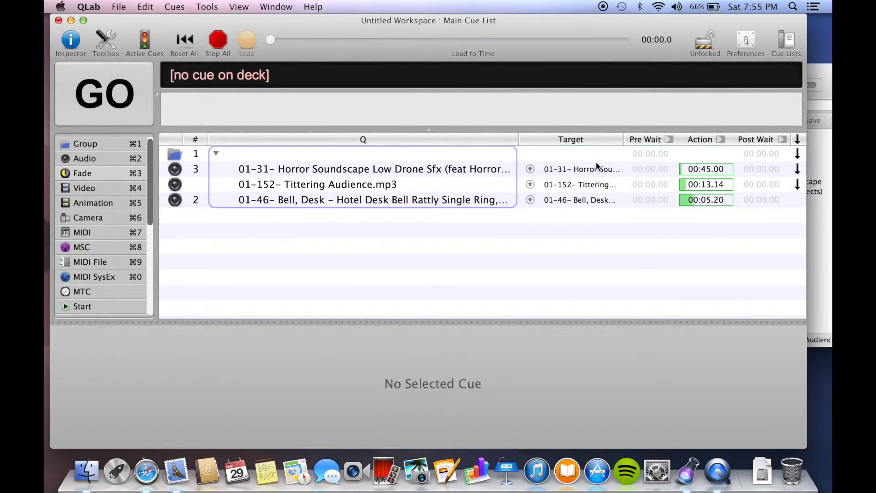
key(Escape)
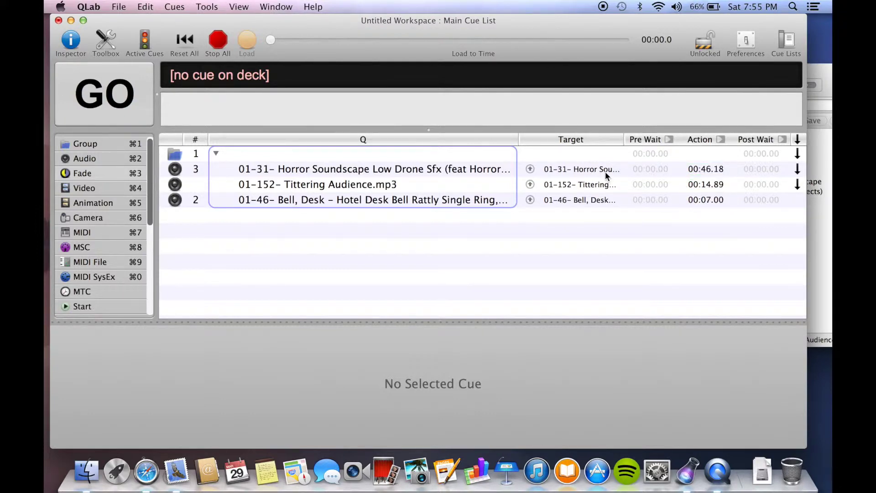
click(797, 169)
click(798, 168)
Set the group mode to 'Fire all children simultaneously' and test it with GO and Stop
click(798, 186)
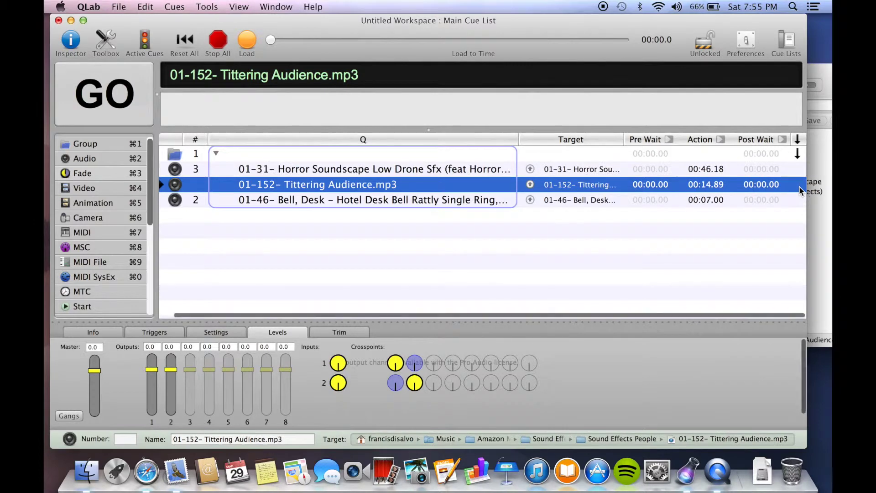
click(799, 153)
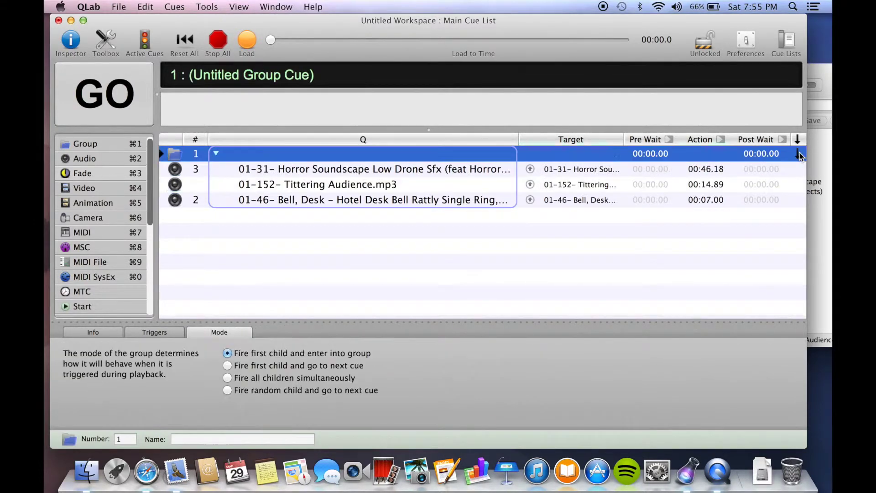
click(228, 378)
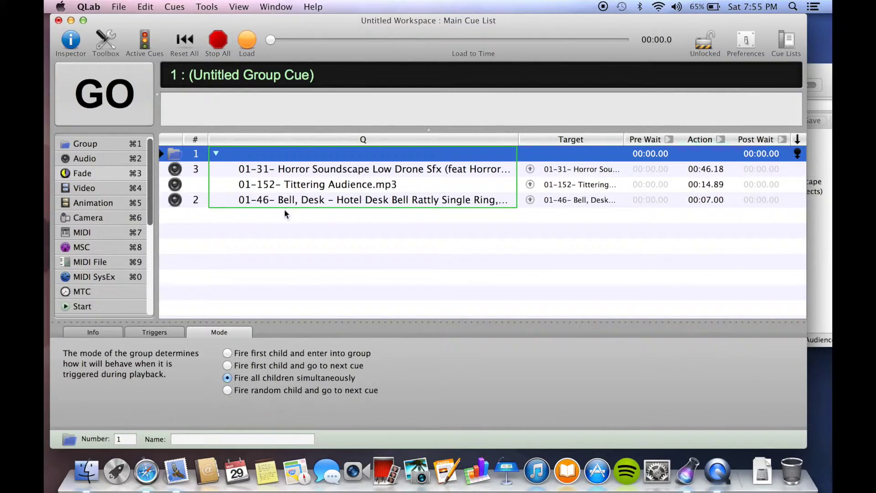
key(space)
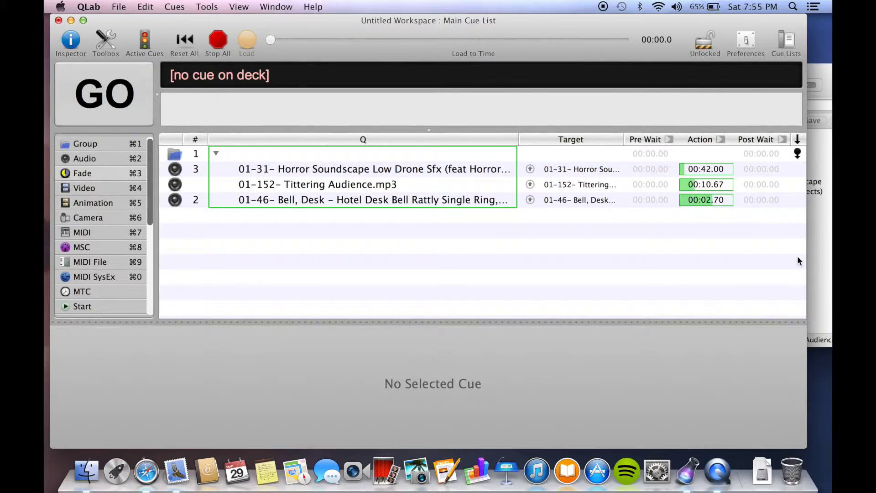
key(Escape)
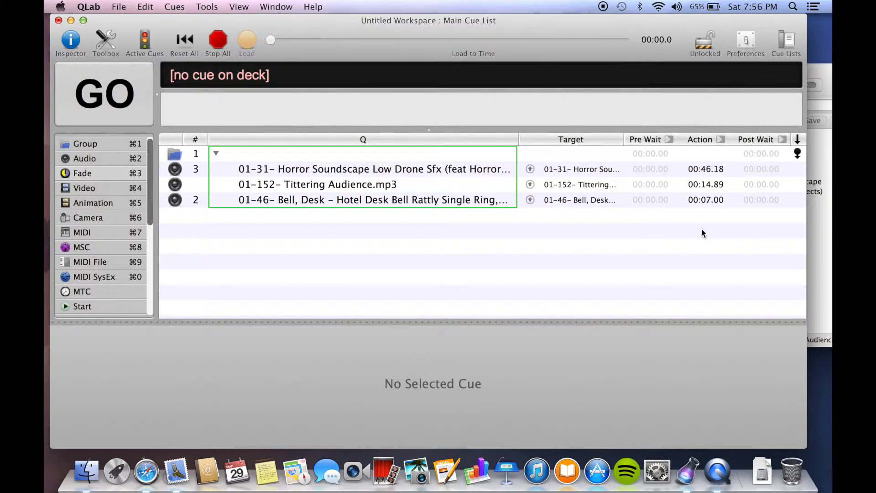
Give the desk bell cue a 5-second pre wait and play the group to hear the stagger
double_click(644, 199)
text(5)
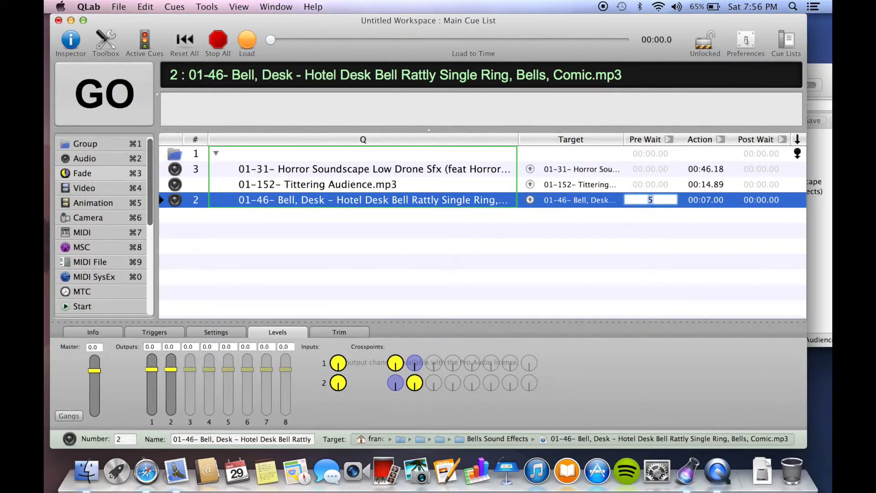
key(Return)
click(472, 152)
key(space)
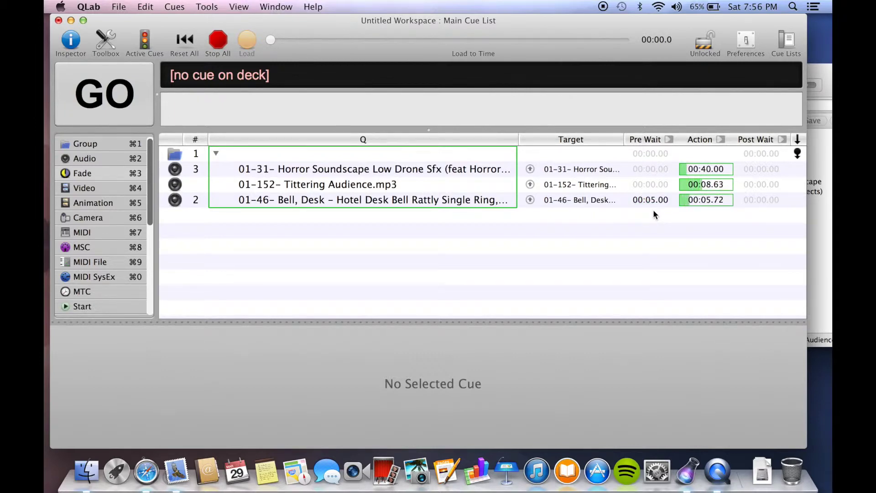
key(Escape)
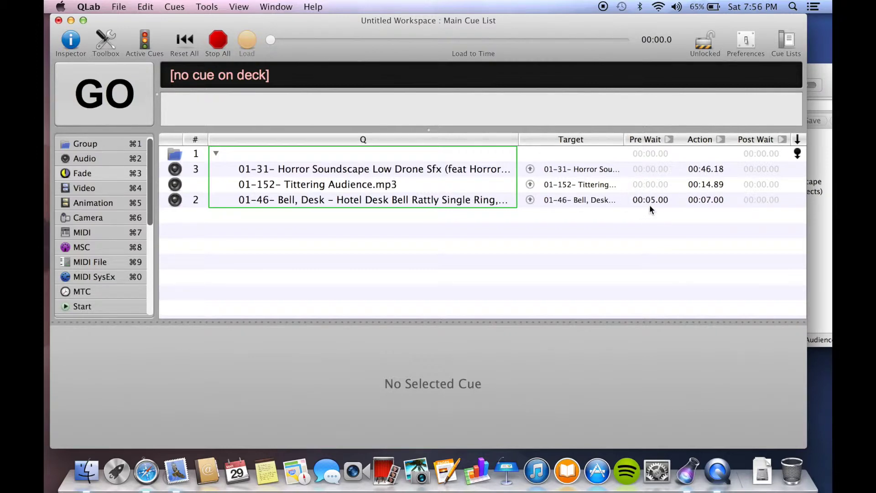
Reset the desk bell's pre wait to zero and set the group back to firing its first child
double_click(639, 197)
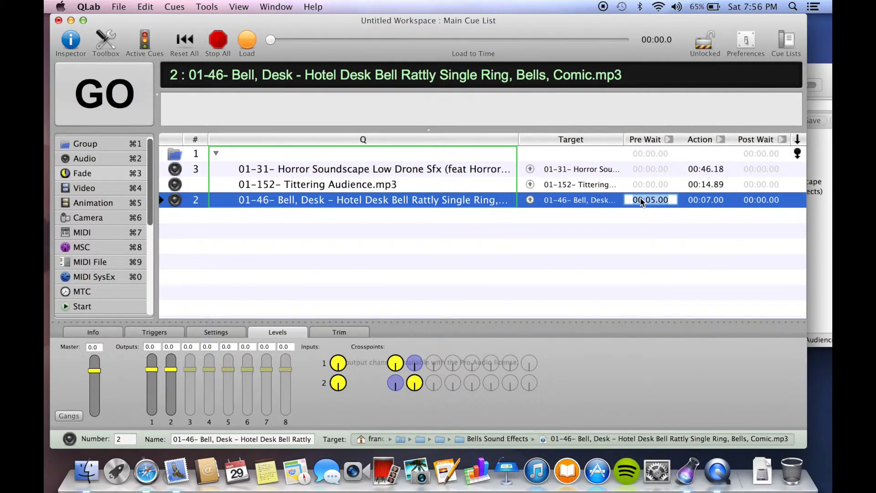
key(BackSpace)
key(Return)
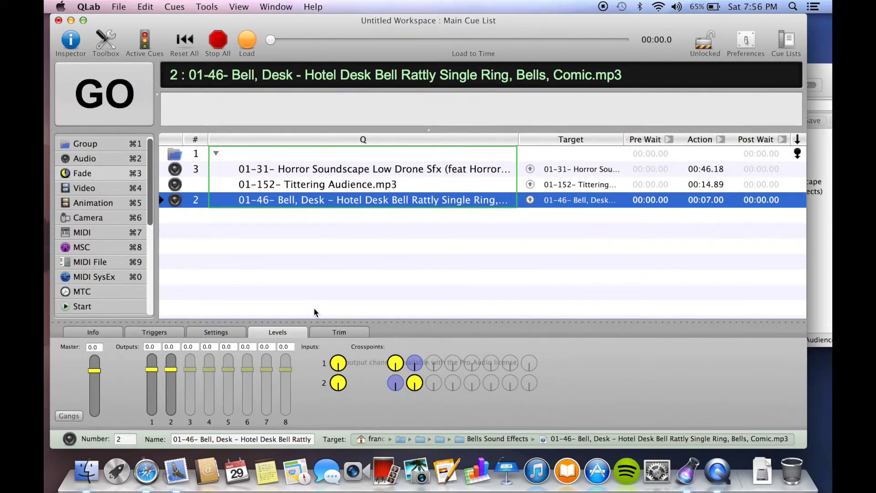
click(314, 190)
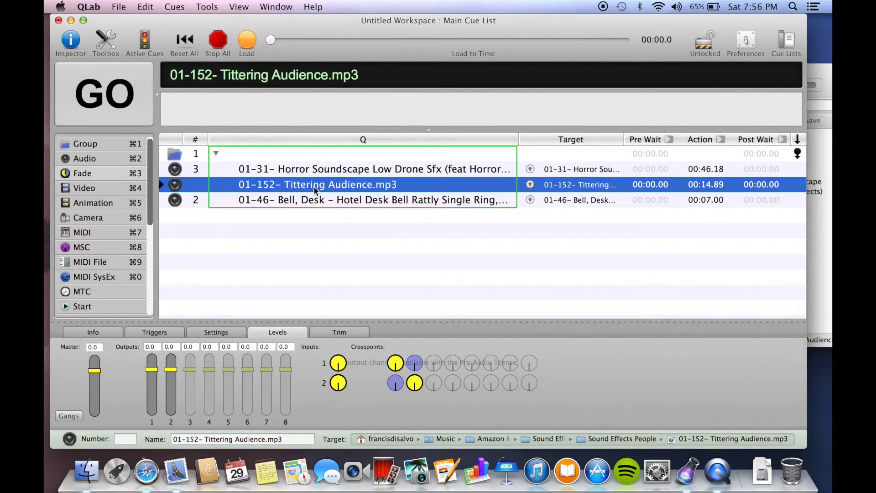
click(292, 155)
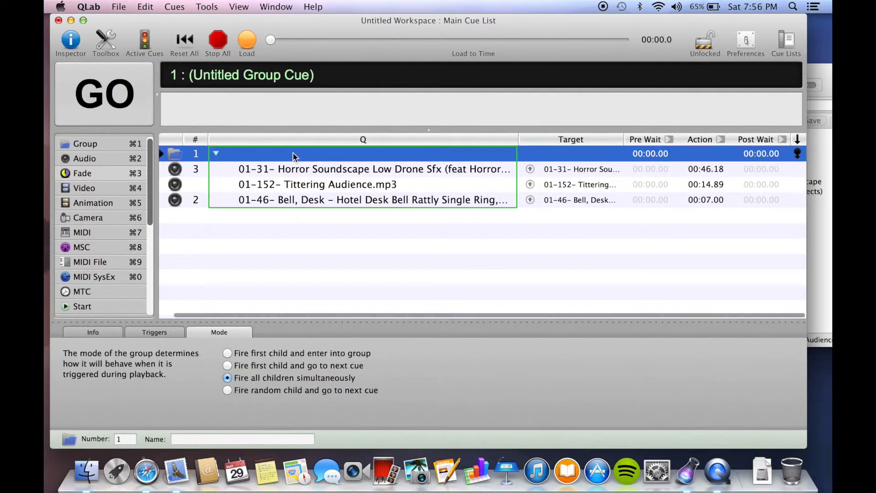
click(270, 354)
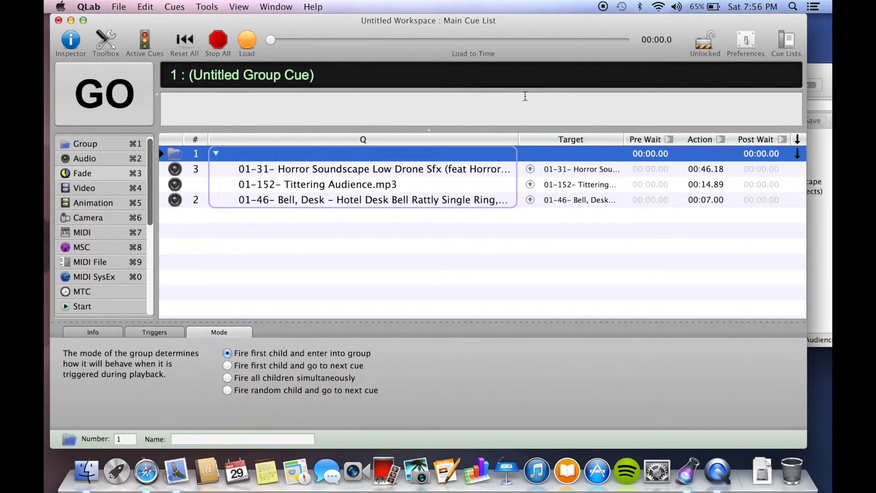
Make the Tittering Audience cue auto-follow into the desk bell with a 00:14.89 post wait
click(404, 201)
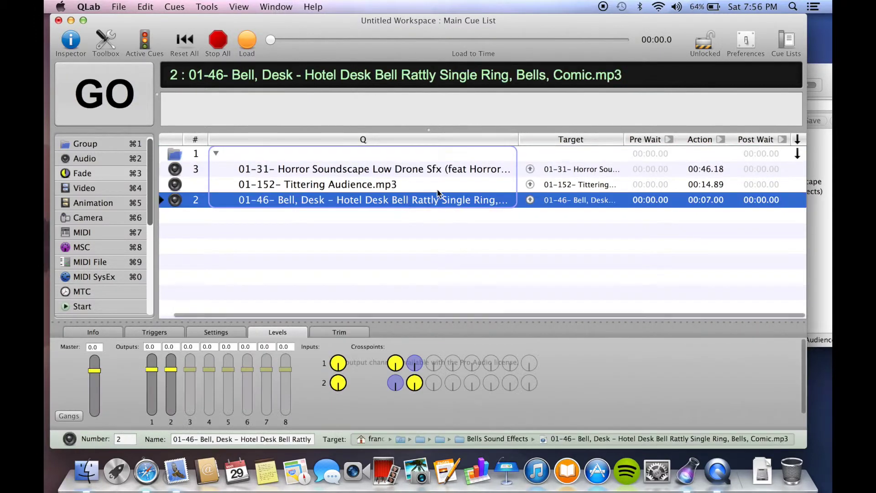
click(438, 188)
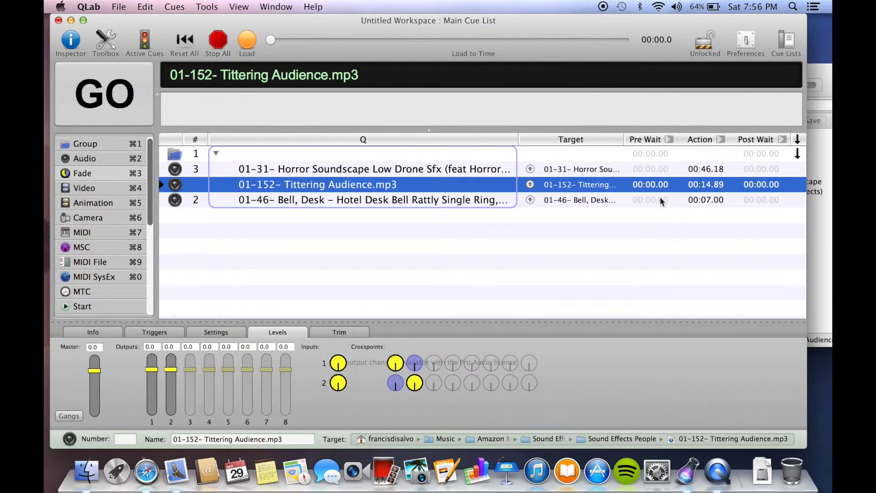
click(793, 168)
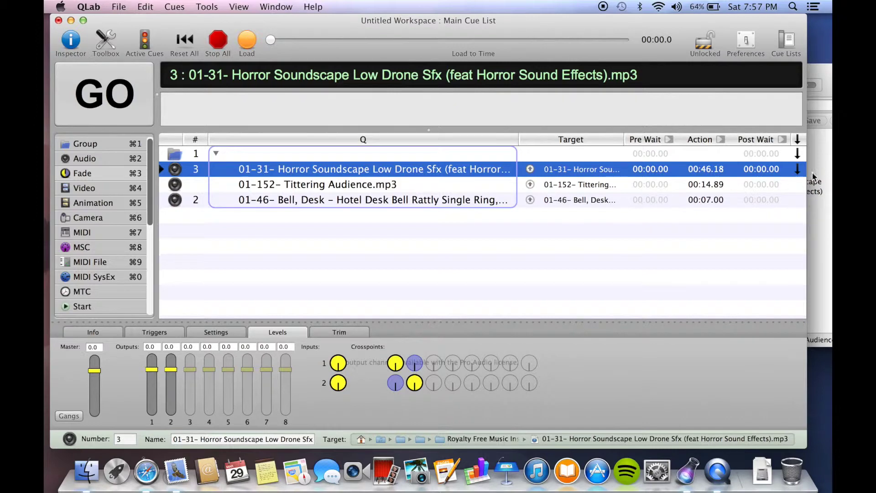
click(797, 185)
click(797, 184)
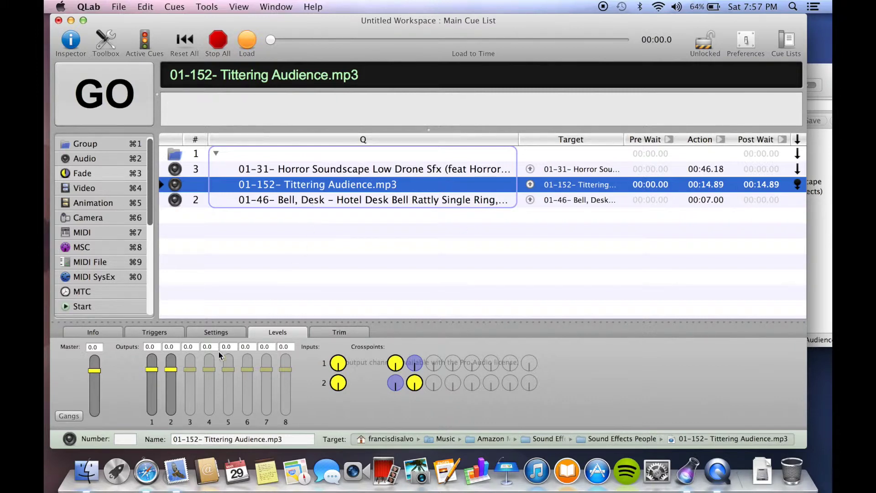
Trim Tittering Audience to end at 00:03.184, test the group, and set Horror Soundscape to auto-follow
click(221, 332)
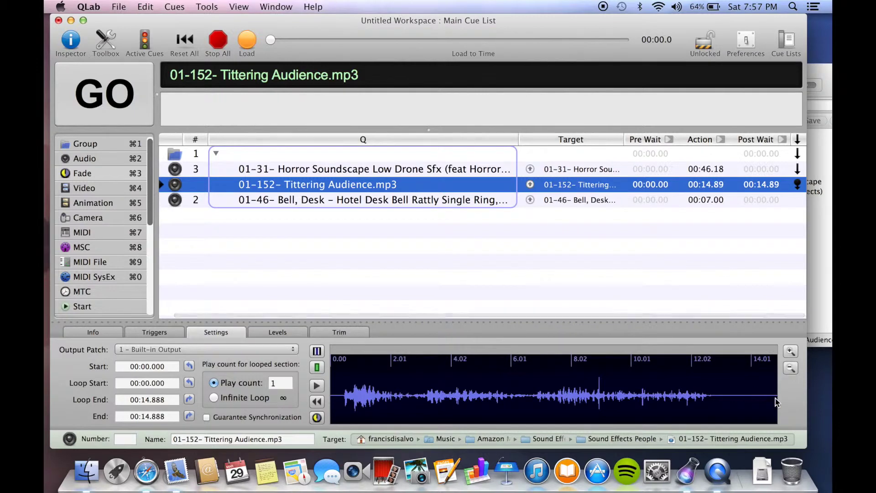
mouse_move(776, 398)
mouse_down()
mouse_move(680, 418)
mouse_move(426, 417)
mouse_up()
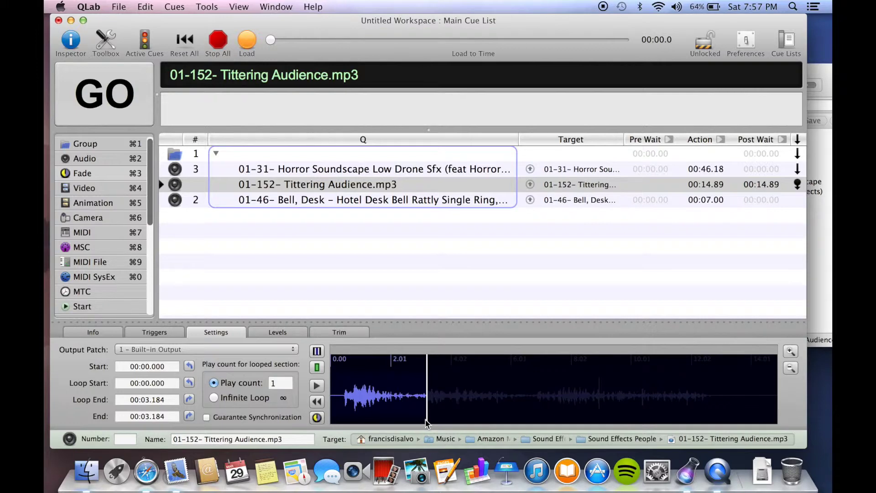
click(387, 158)
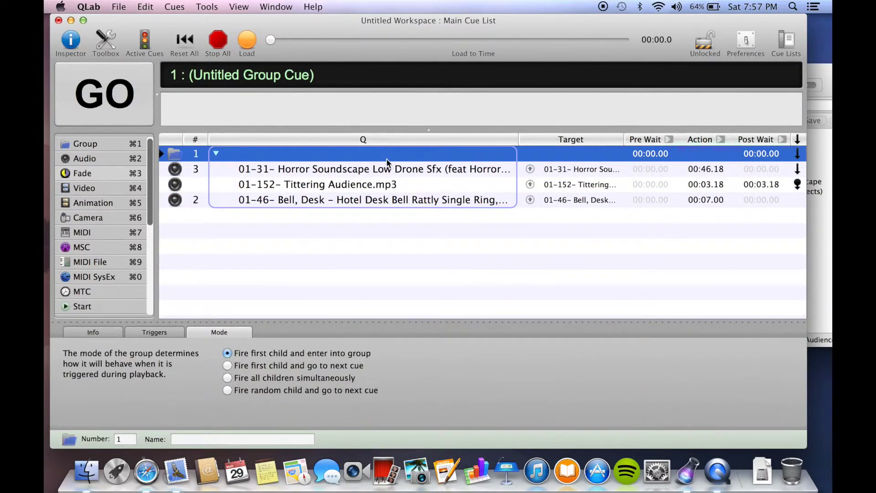
key(space)
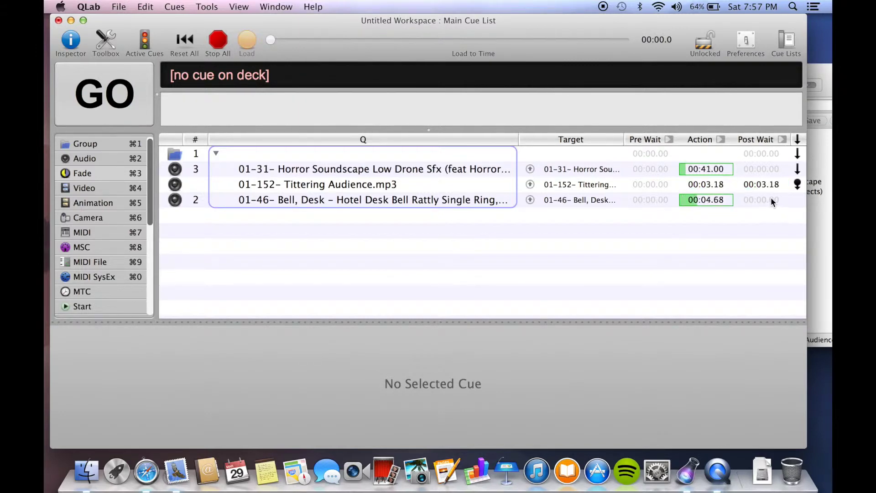
key(Escape)
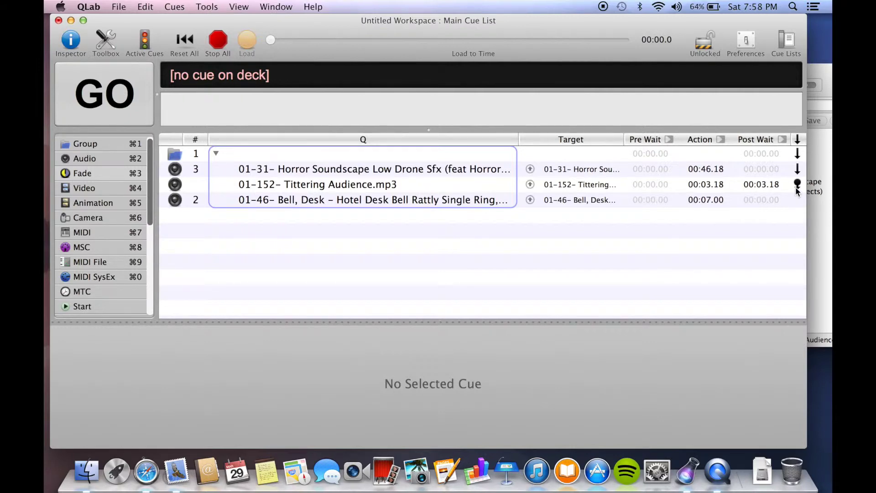
click(796, 172)
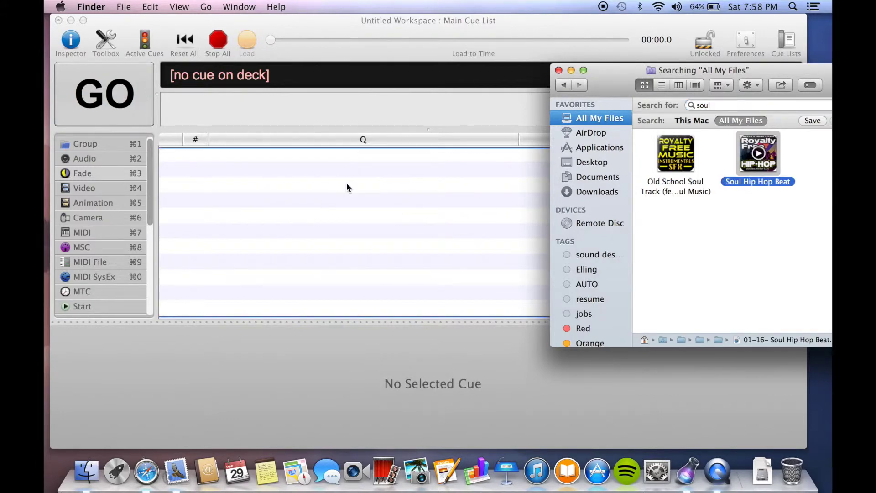
Add a Stop cue targeting the Soul Hip Hop Beat cue, test it, then delete it
scroll(93, 249, down, 3)
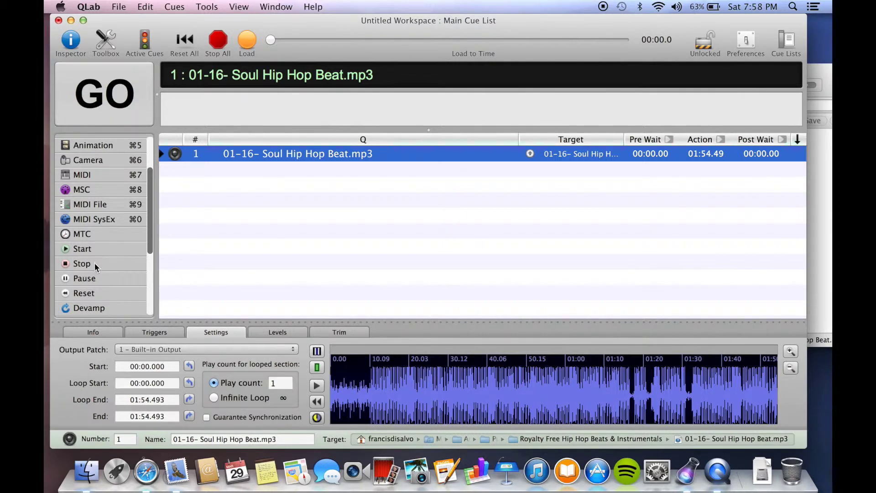
drag(94, 263, 259, 214)
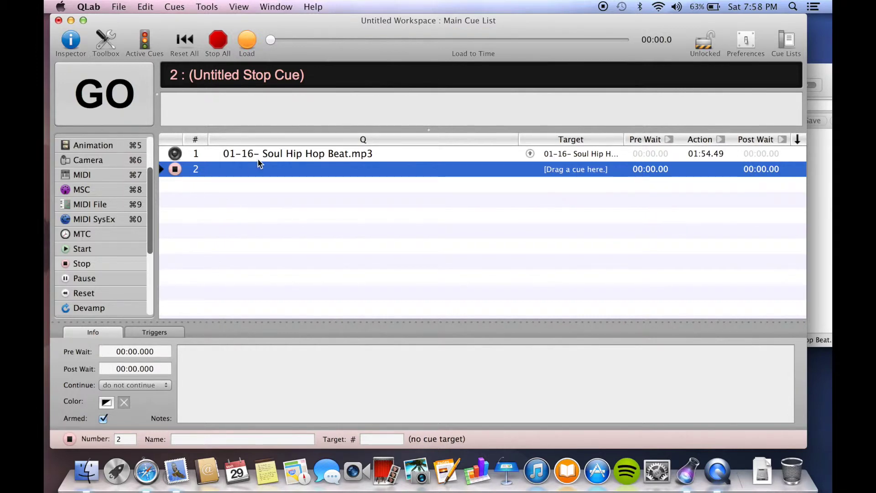
click(318, 155)
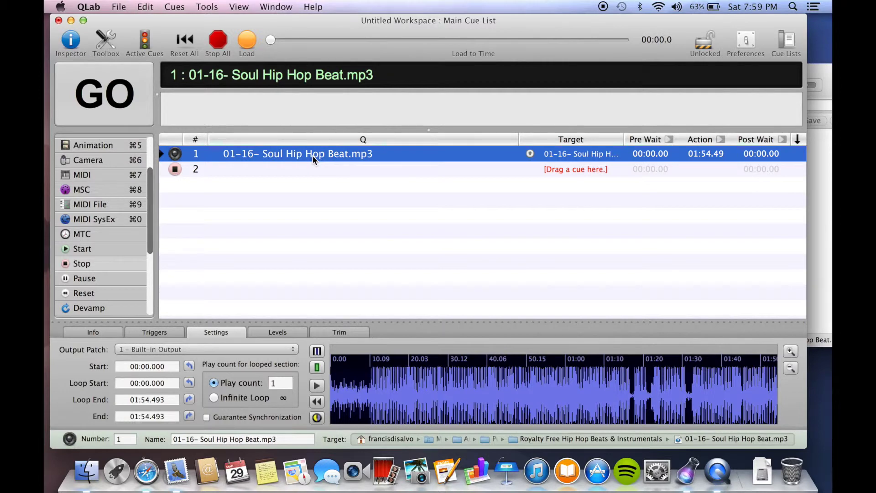
drag(313, 155, 306, 177)
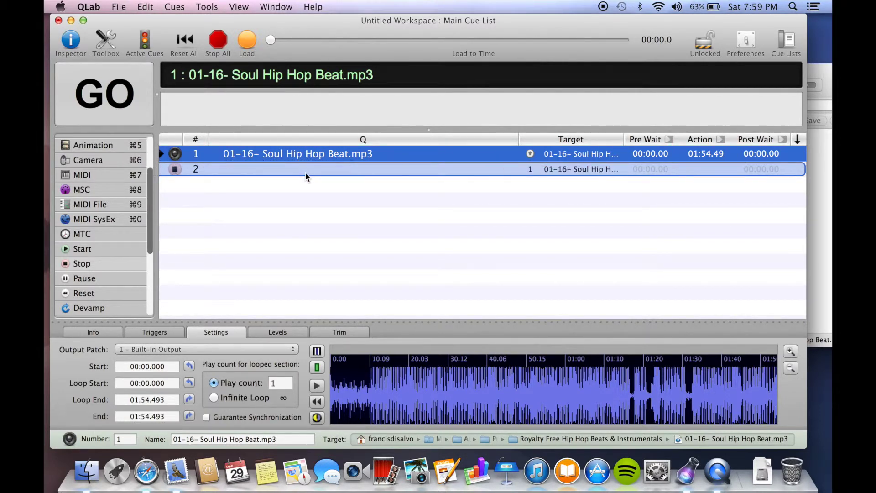
click(306, 174)
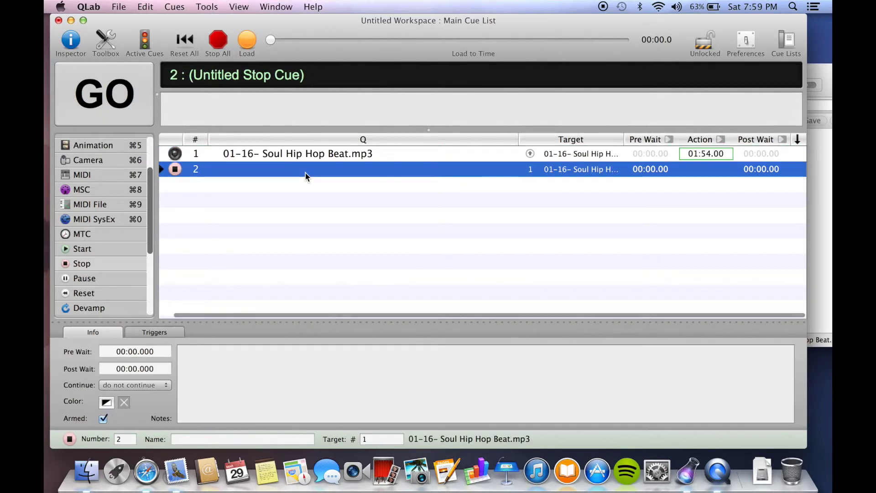
super+click(306, 177)
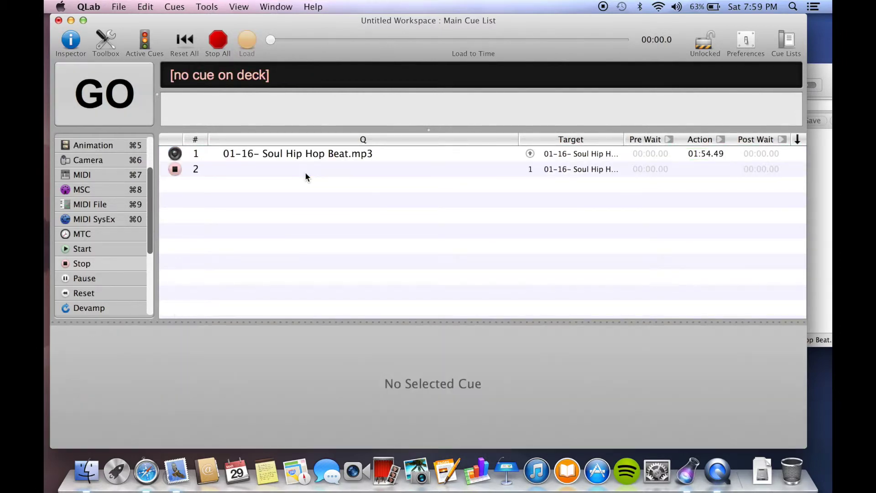
click(306, 176)
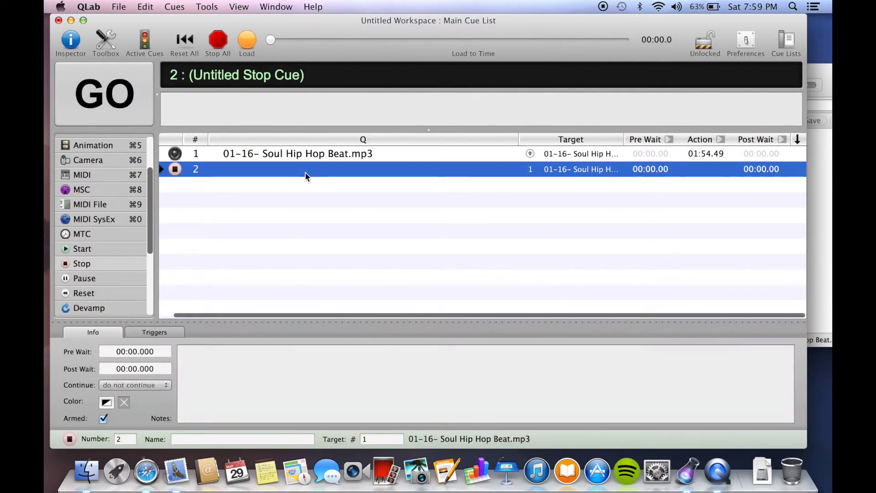
key(super+BackSpace)
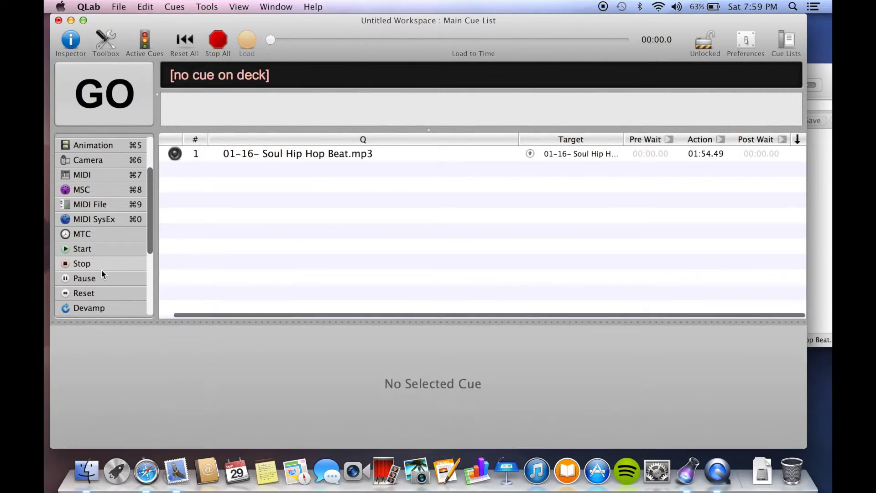
Add a Pause cue targeting the hip hop beat, then play the beat and pause it
click(90, 279)
drag(80, 279, 238, 206)
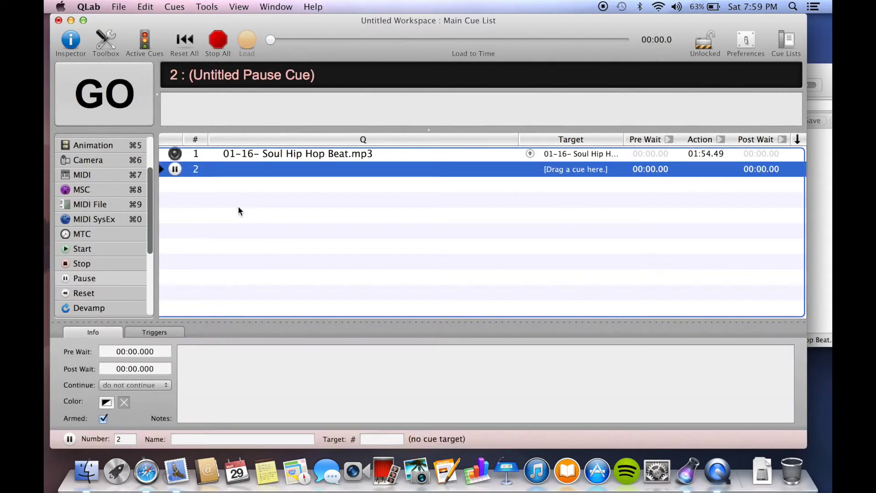
click(279, 155)
drag(279, 155, 270, 170)
key(space)
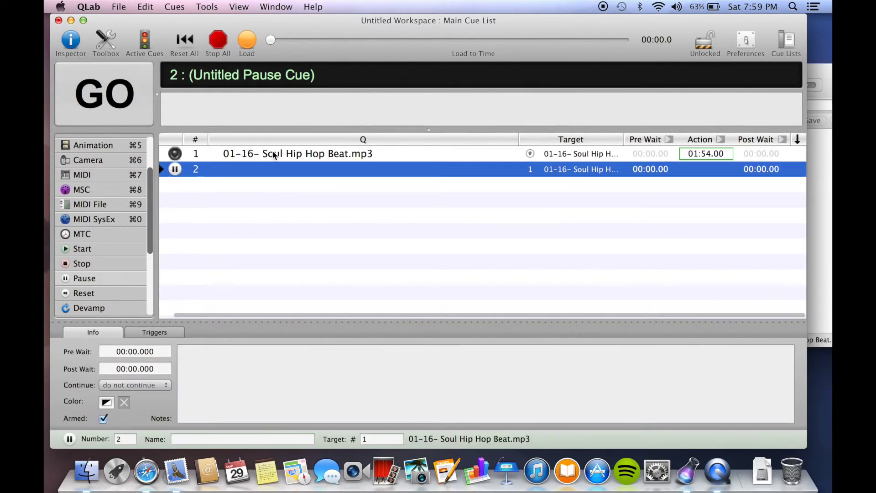
key(space)
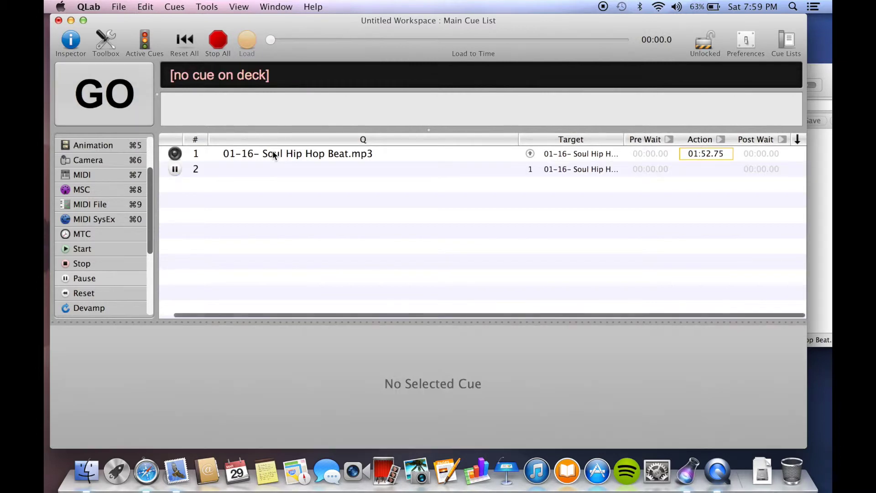
drag(215, 316, 198, 316)
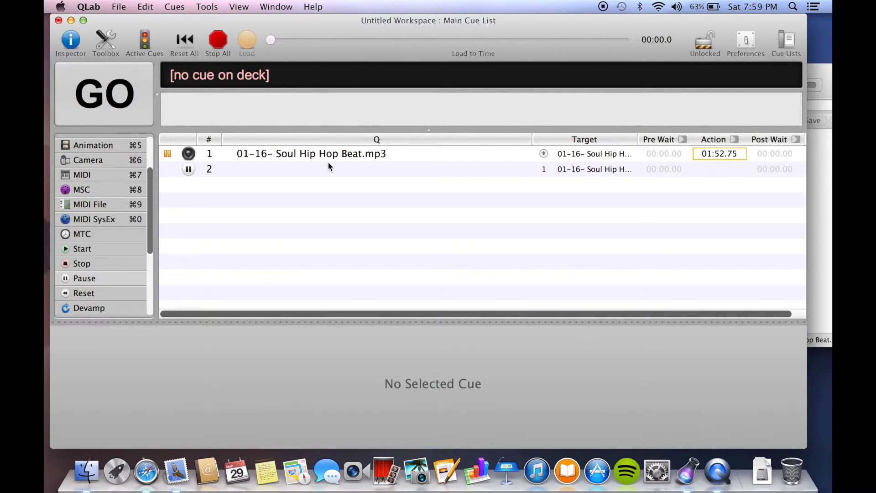
Add a Start cue targeting the hip hop beat and fire it to resume playback
click(78, 251)
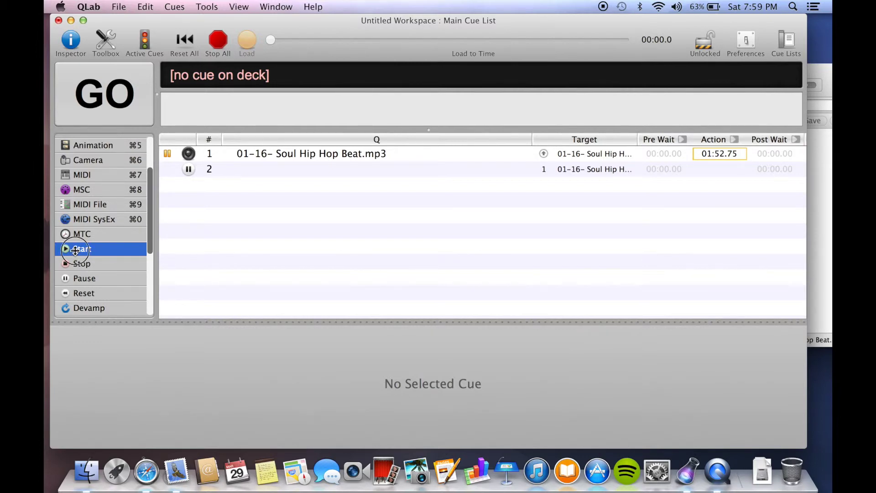
drag(76, 254, 235, 226)
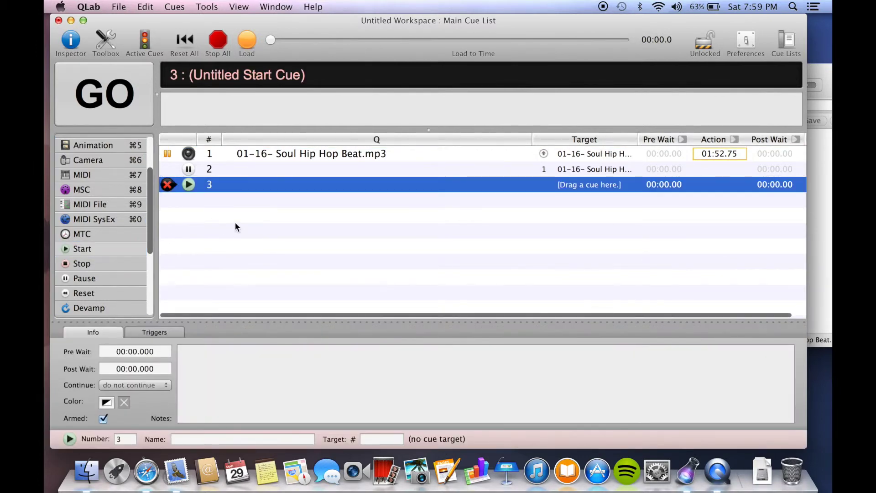
click(277, 154)
drag(277, 155, 265, 187)
click(264, 185)
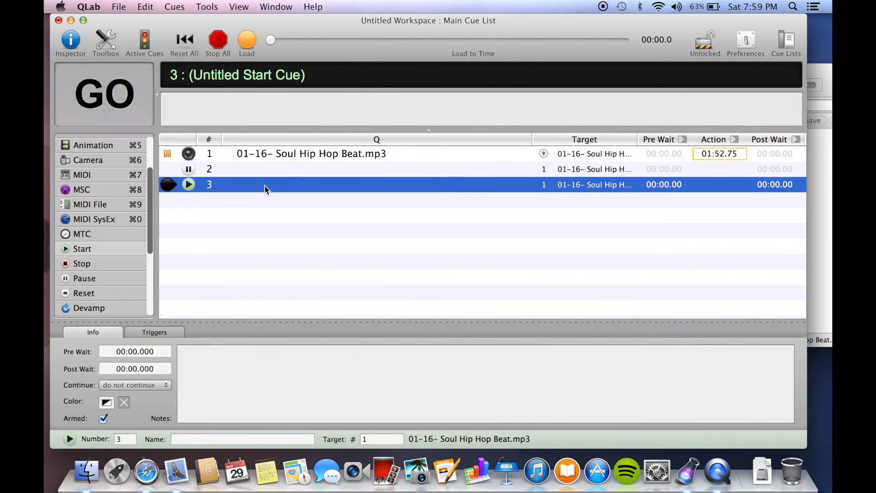
key(Escape)
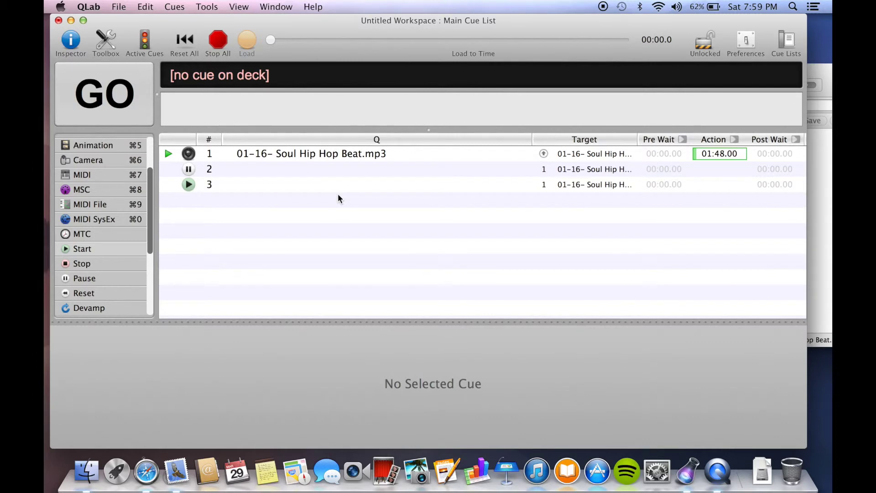
Stop all cues to halt the hip hop beat, then browse the Toolbox cue types
key(Escape)
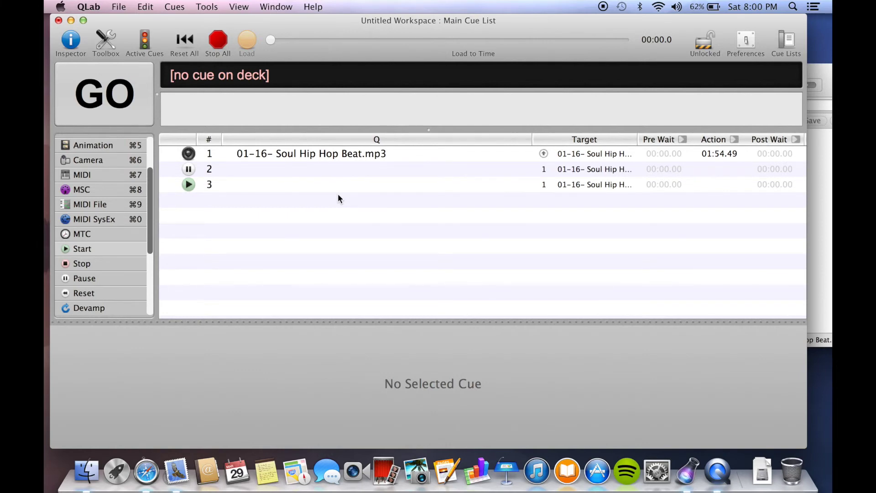
scroll(104, 245, down, 5)
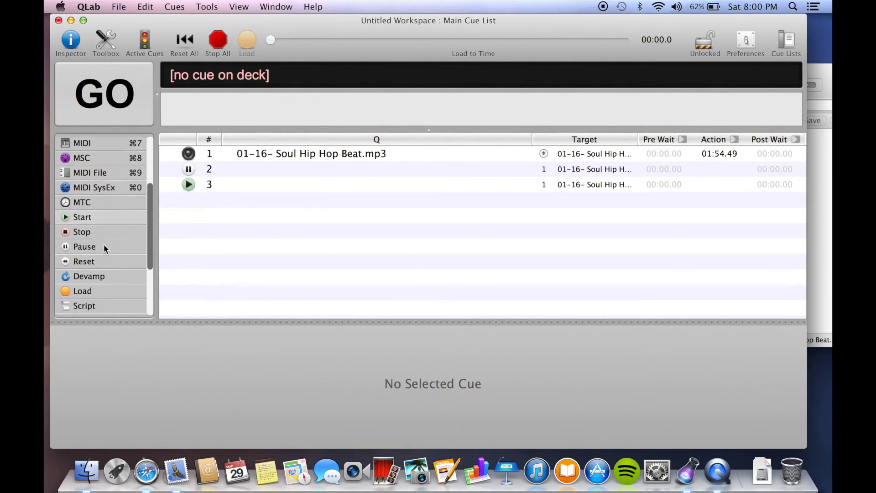
scroll(103, 244, up, 2)
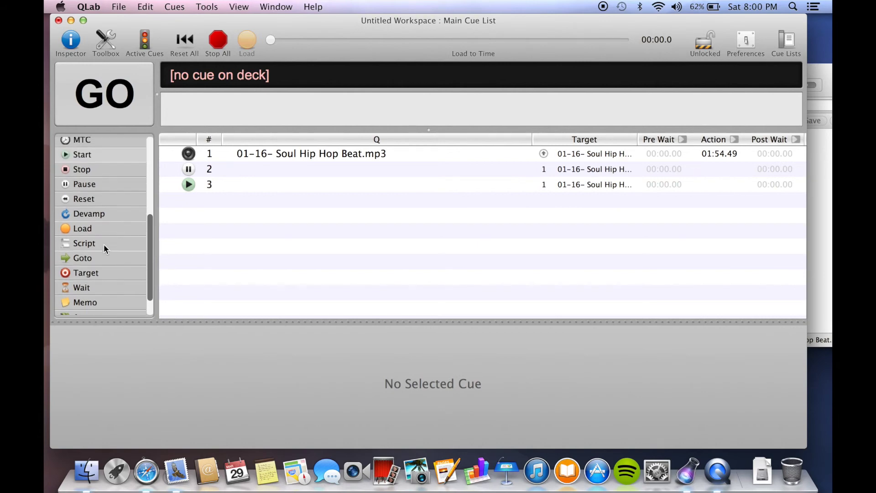
scroll(103, 244, down, 2)
scroll(103, 244, up, 1)
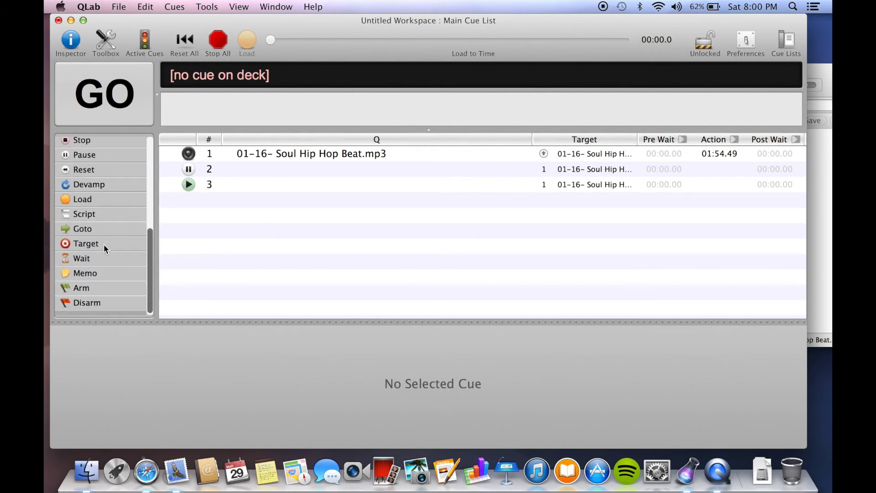
scroll(104, 245, up, 3)
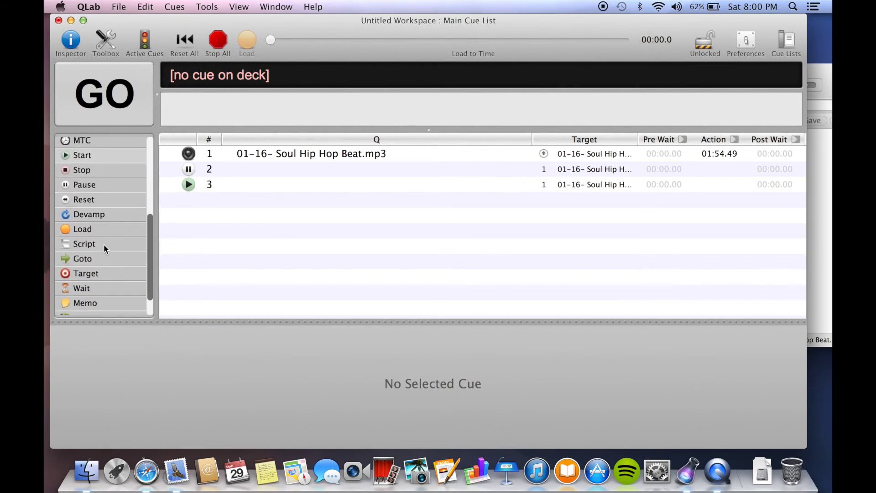
scroll(104, 245, up, 5)
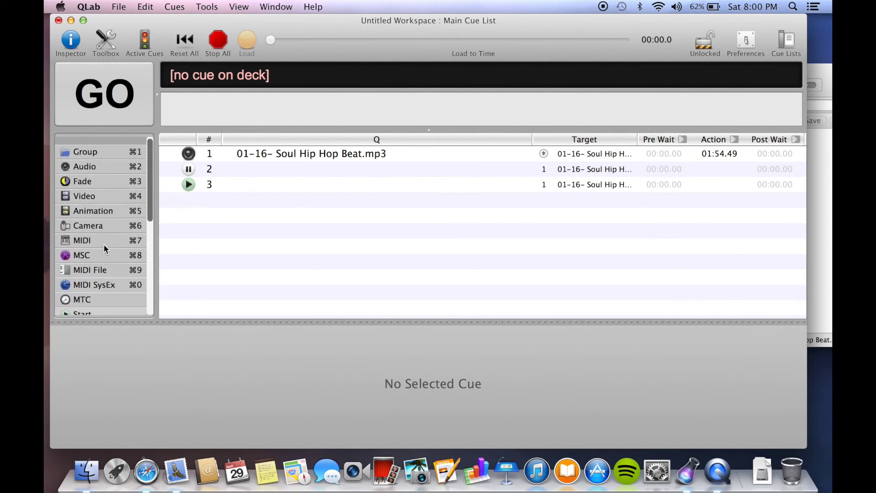